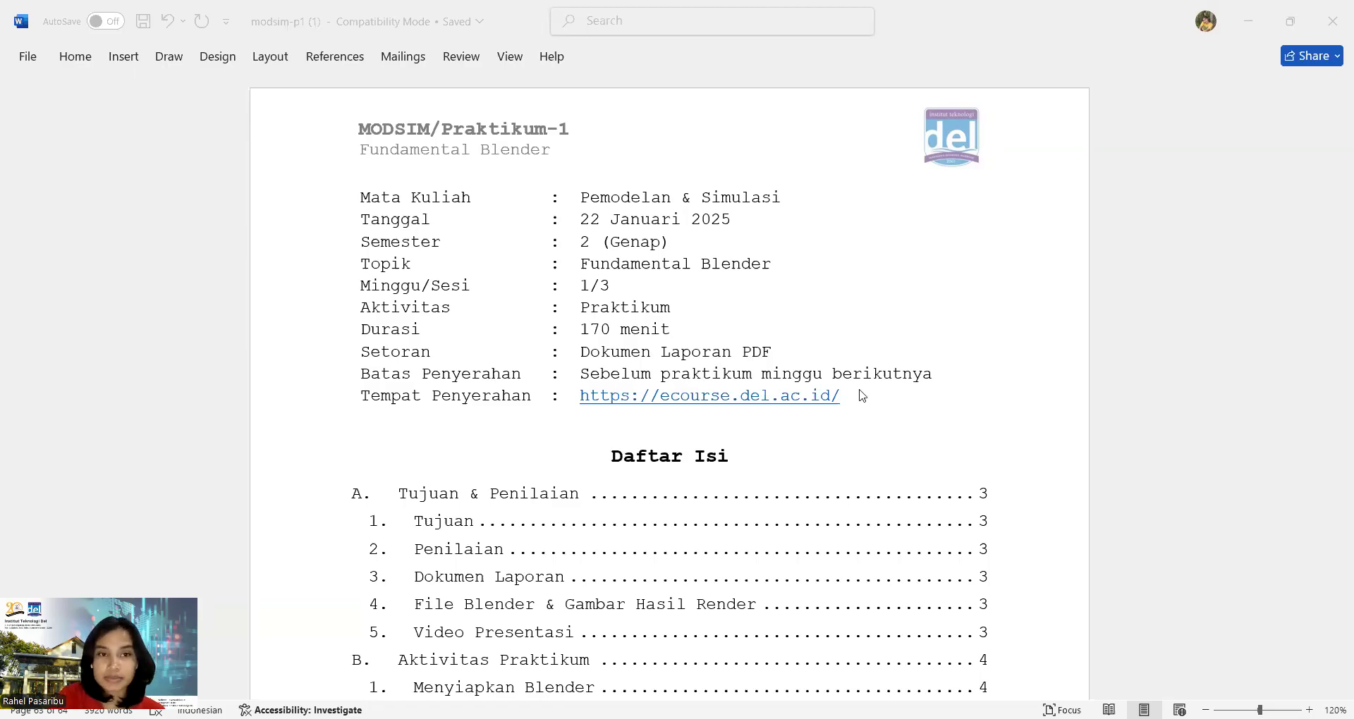
- Look through the Blender fundamentals report from the identity table past viewport shading and selection modes to the array modifier exercise
scroll(862, 396, down, 20)
scroll(861, 395, down, 12)
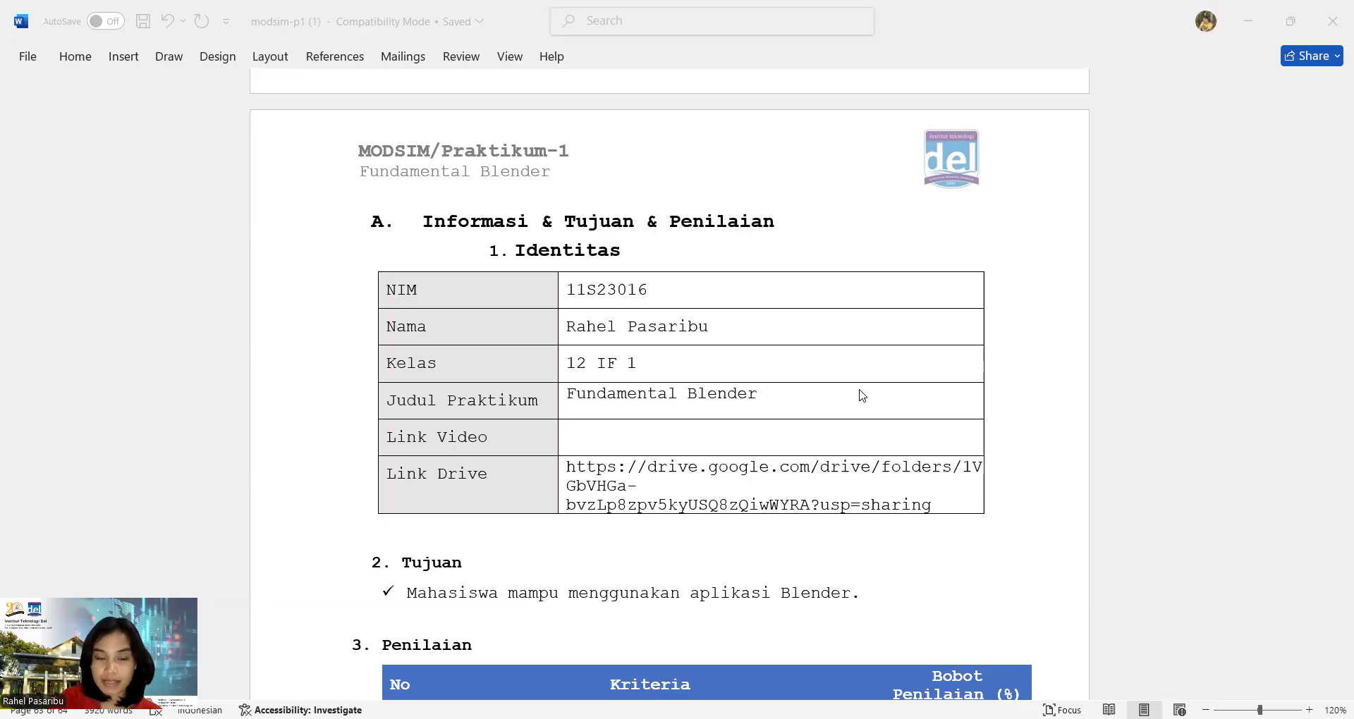
scroll(861, 396, down, 20)
scroll(862, 395, down, 20)
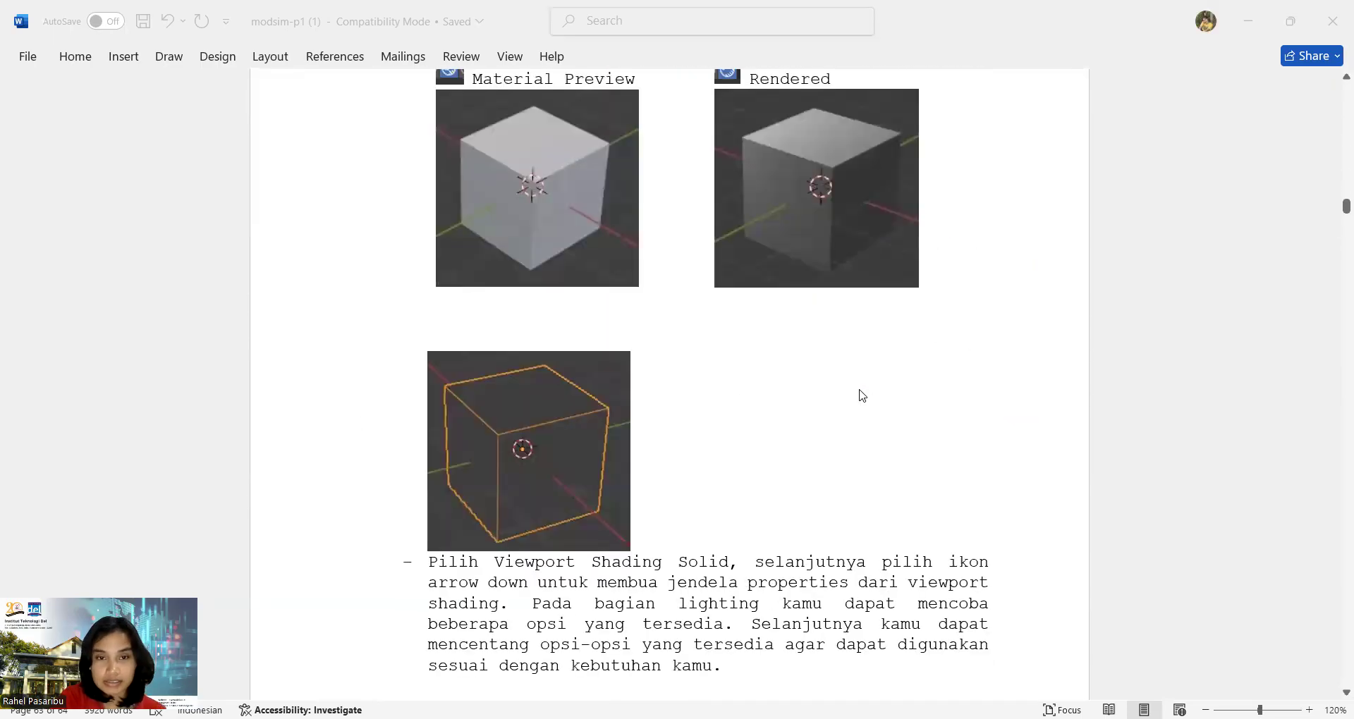
scroll(862, 396, down, 20)
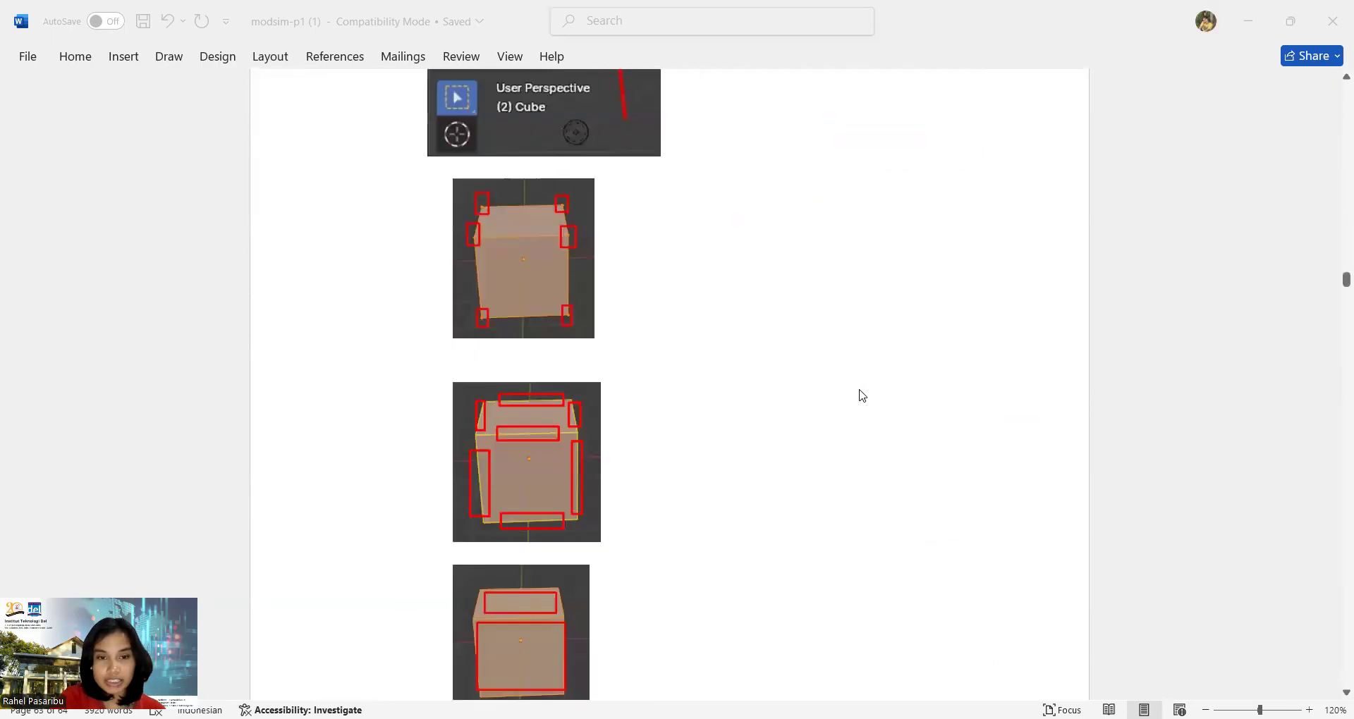
scroll(861, 396, down, 10)
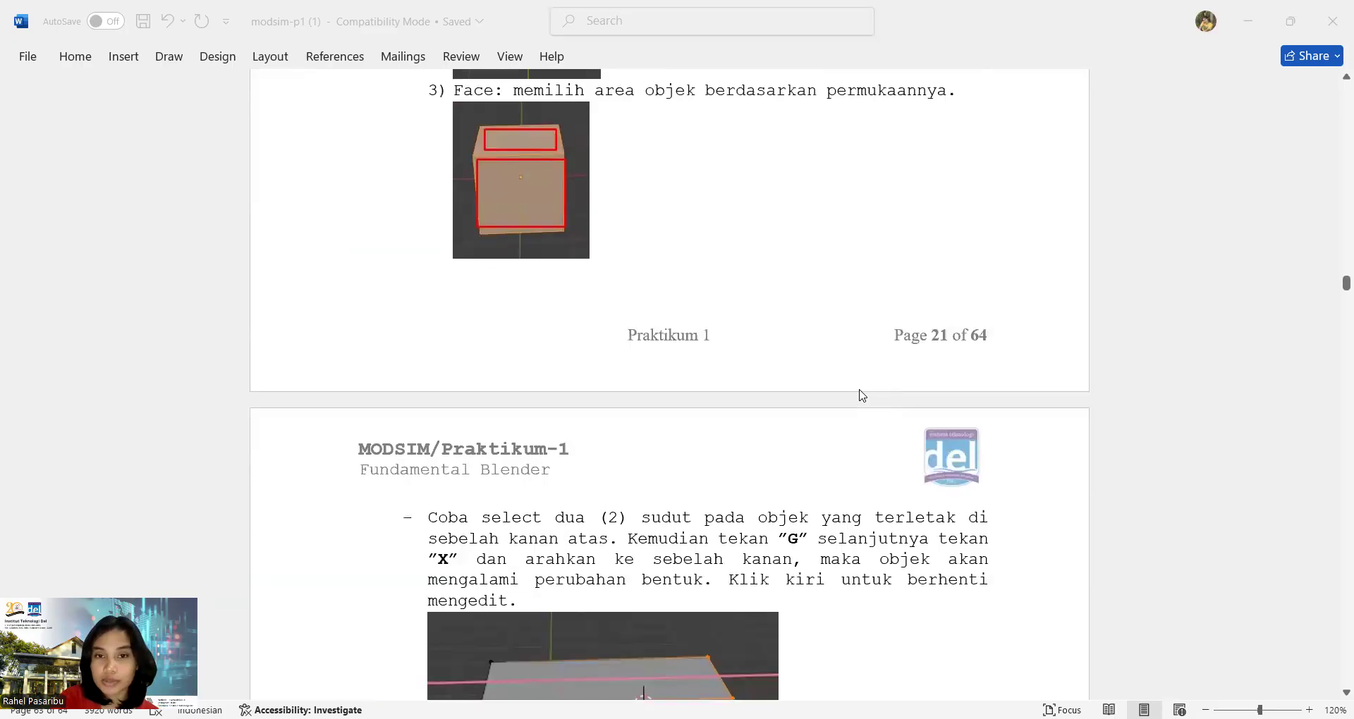
scroll(862, 396, down, 20)
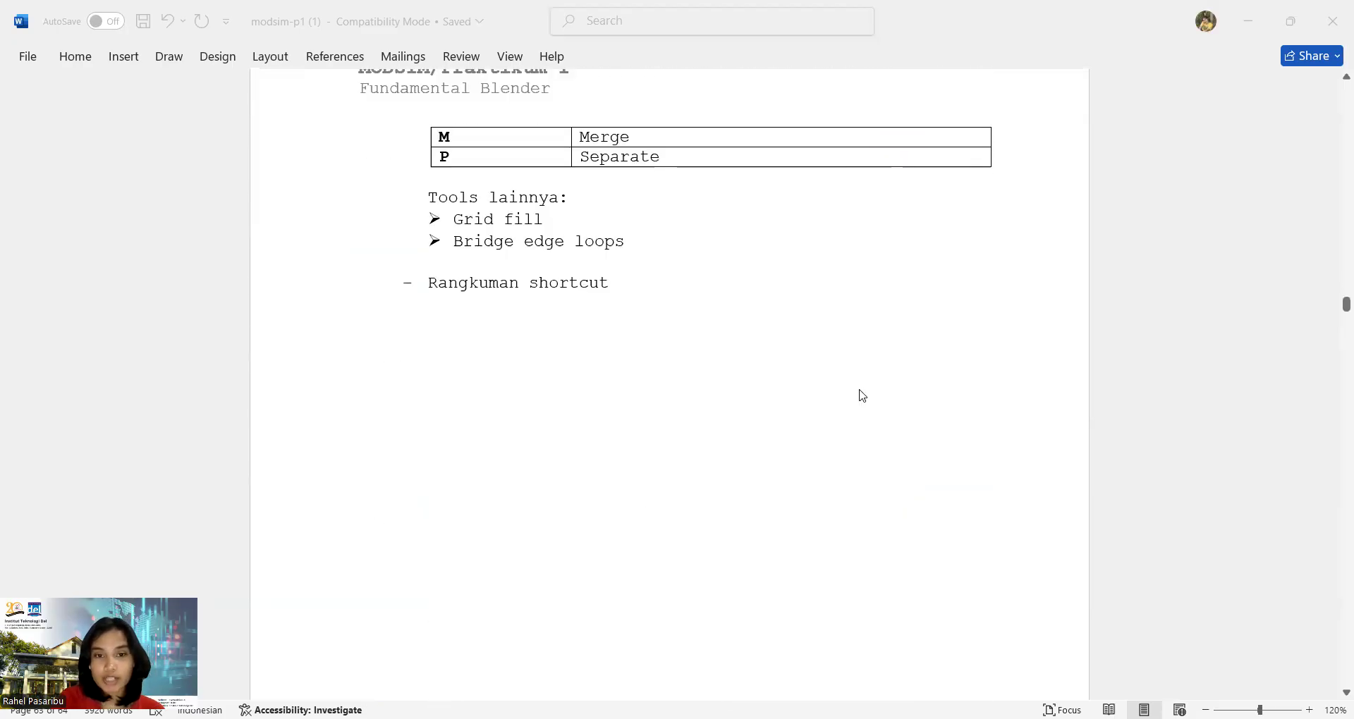
scroll(861, 395, down, 9)
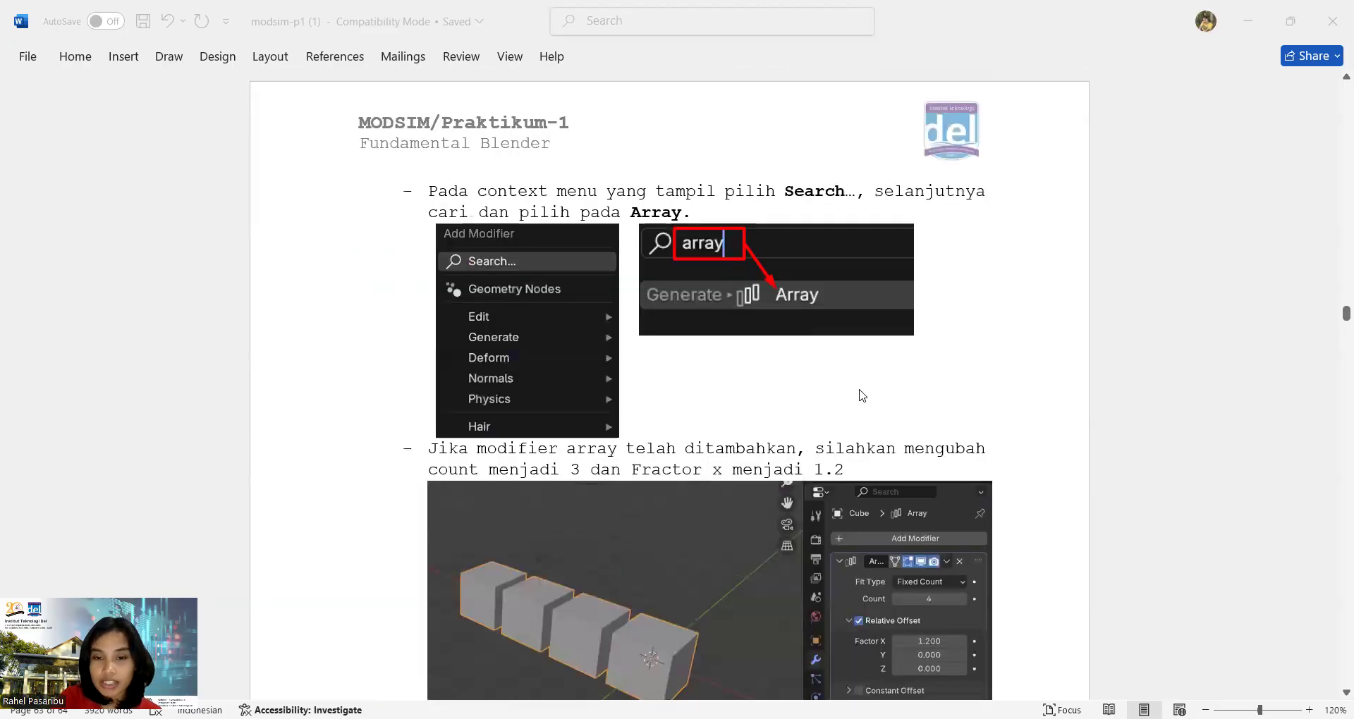
- Read the Studi Kasus 1 section about the Plant vs Zombie flower and the first steps under Aktivitas Praktikum
scroll(862, 396, down, 20)
scroll(862, 395, down, 20)
scroll(862, 395, down, 20)
scroll(860, 396, down, 20)
scroll(860, 392, down, 20)
scroll(862, 396, down, 15)
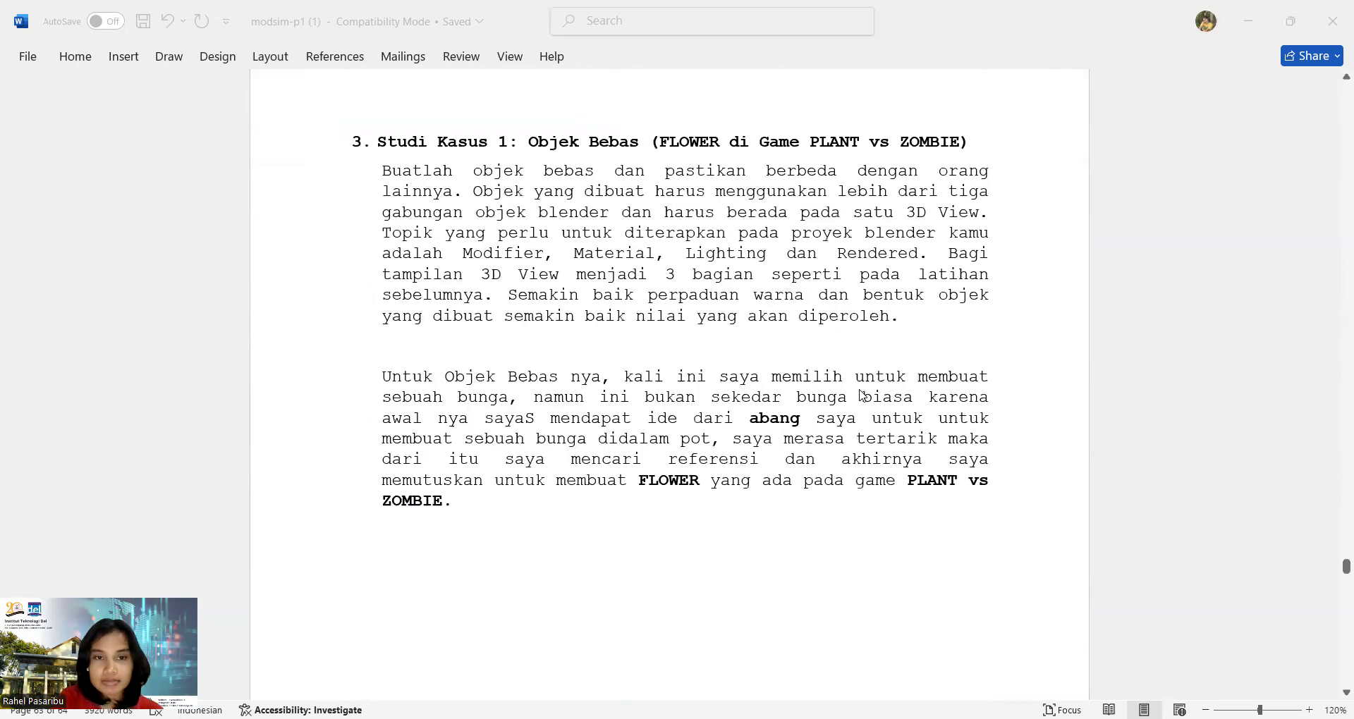
scroll(859, 396, up, 3)
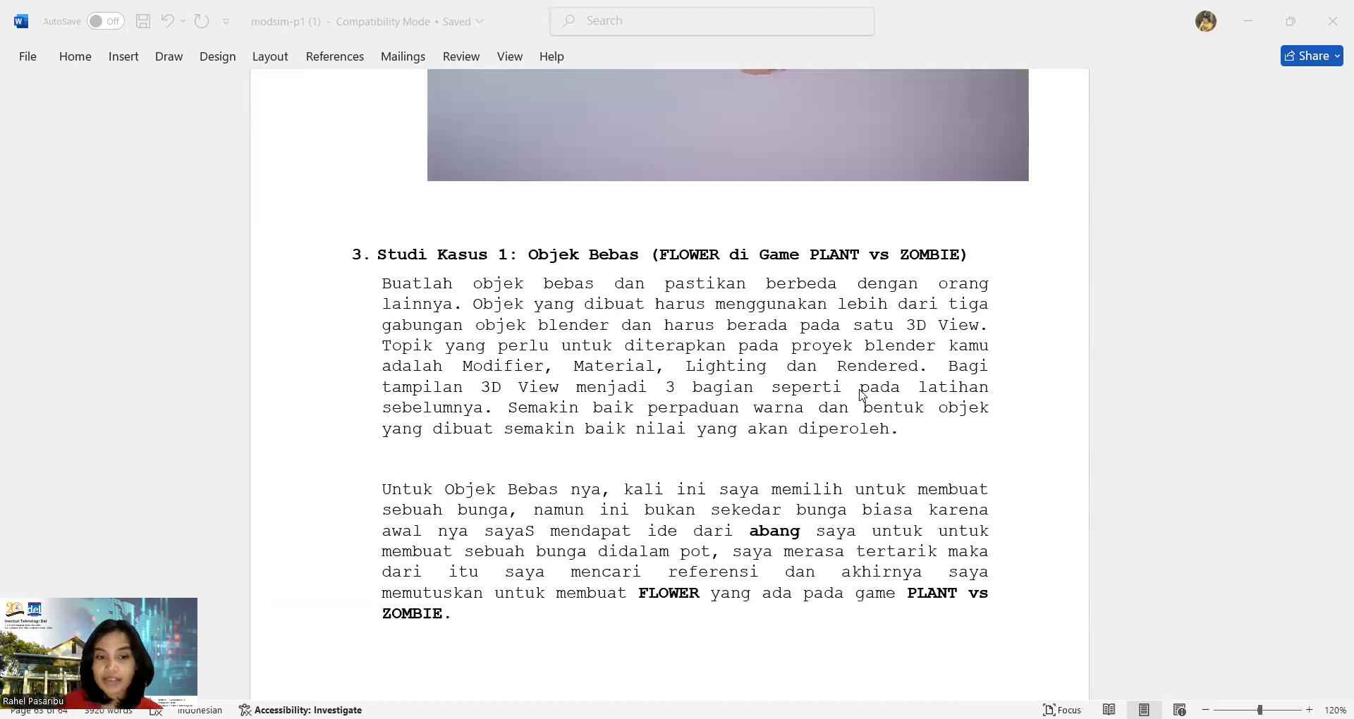
scroll(860, 395, down, 12)
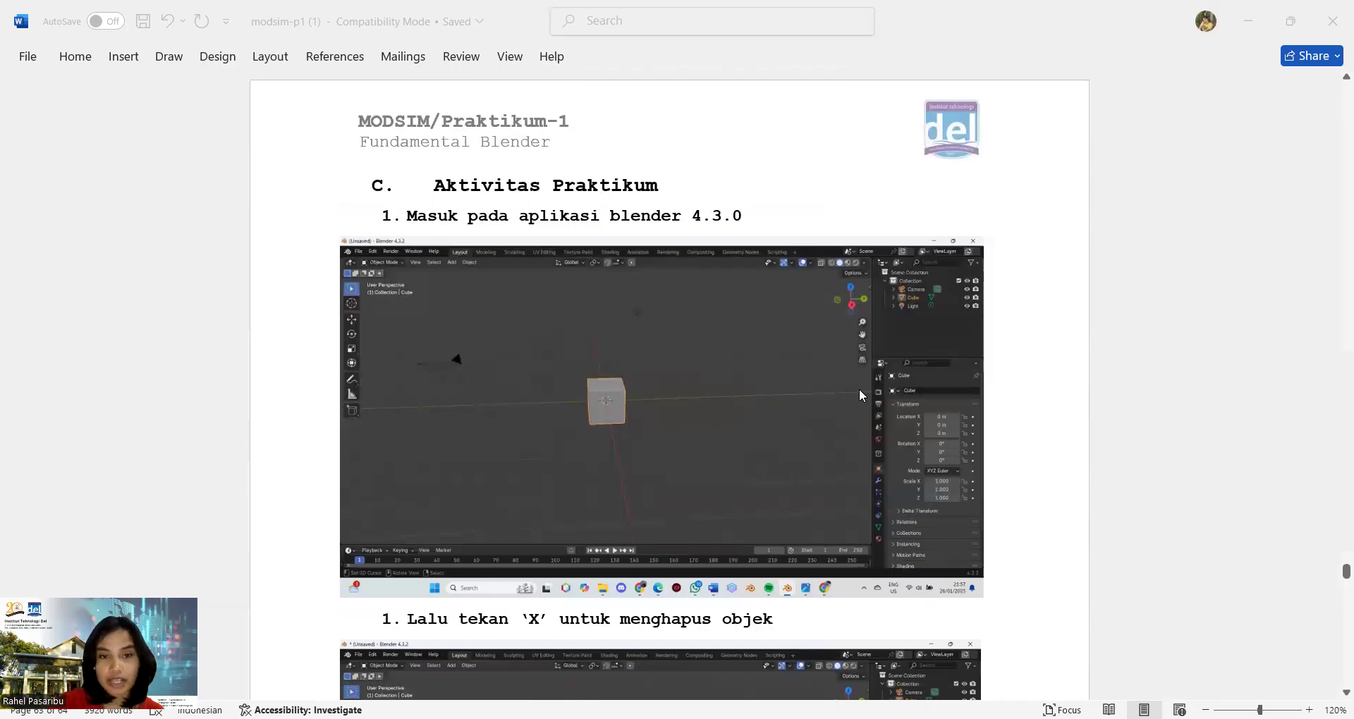
scroll(973, 433, down, 10)
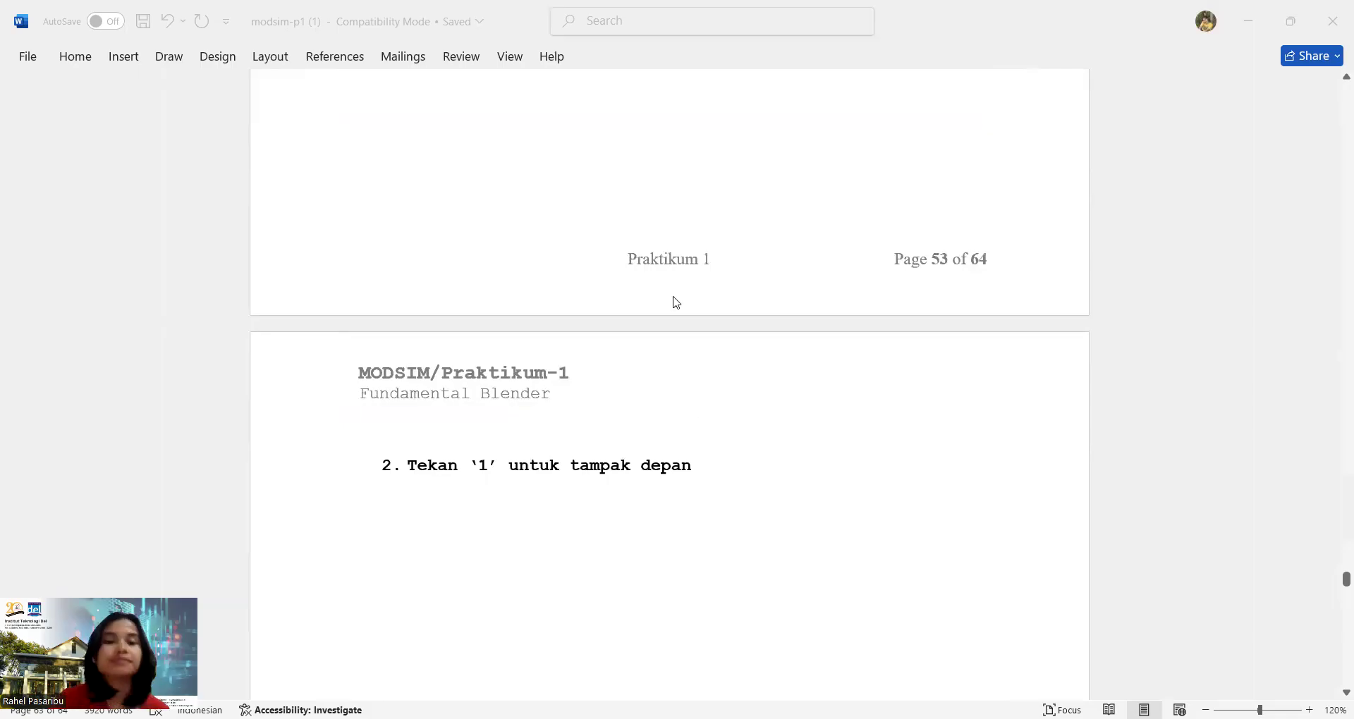
- Switch to Blender and examine the rendered flower model from several angles
key(alt+Tab)
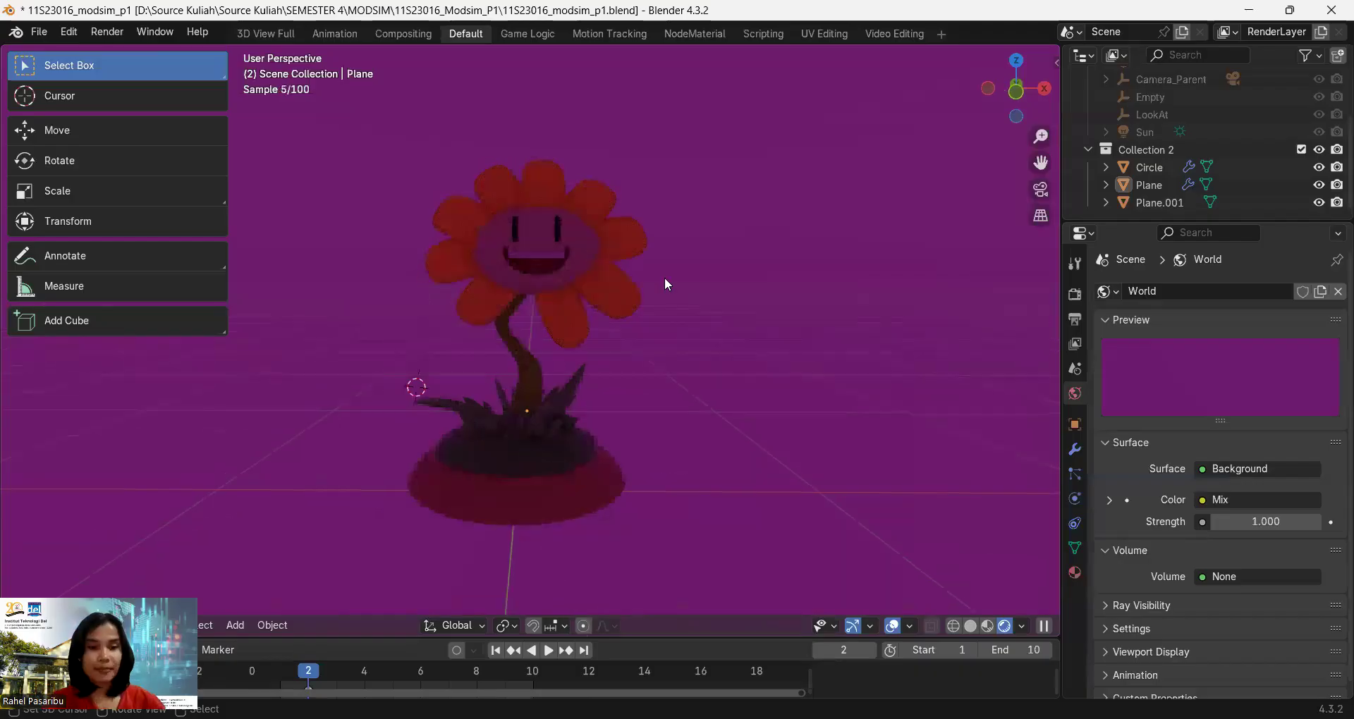
key(KP_2)
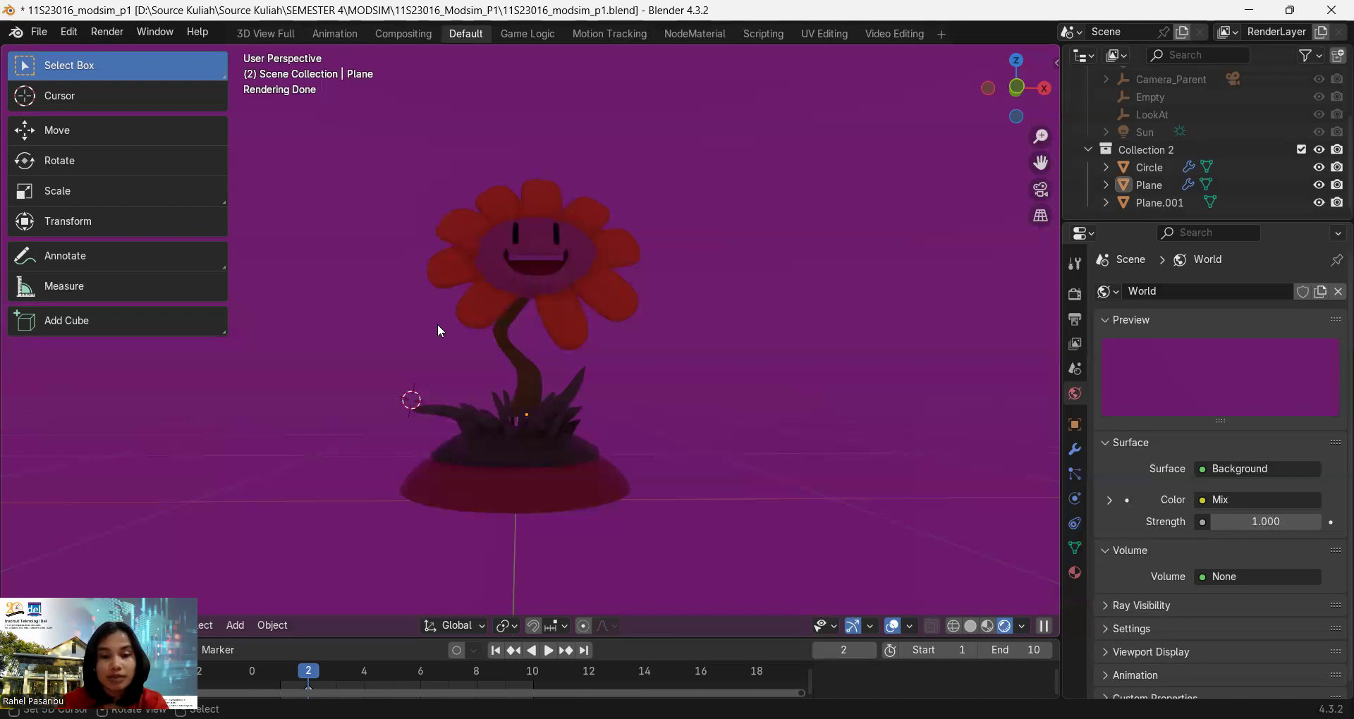
middle_drag(438, 329, 393, 320)
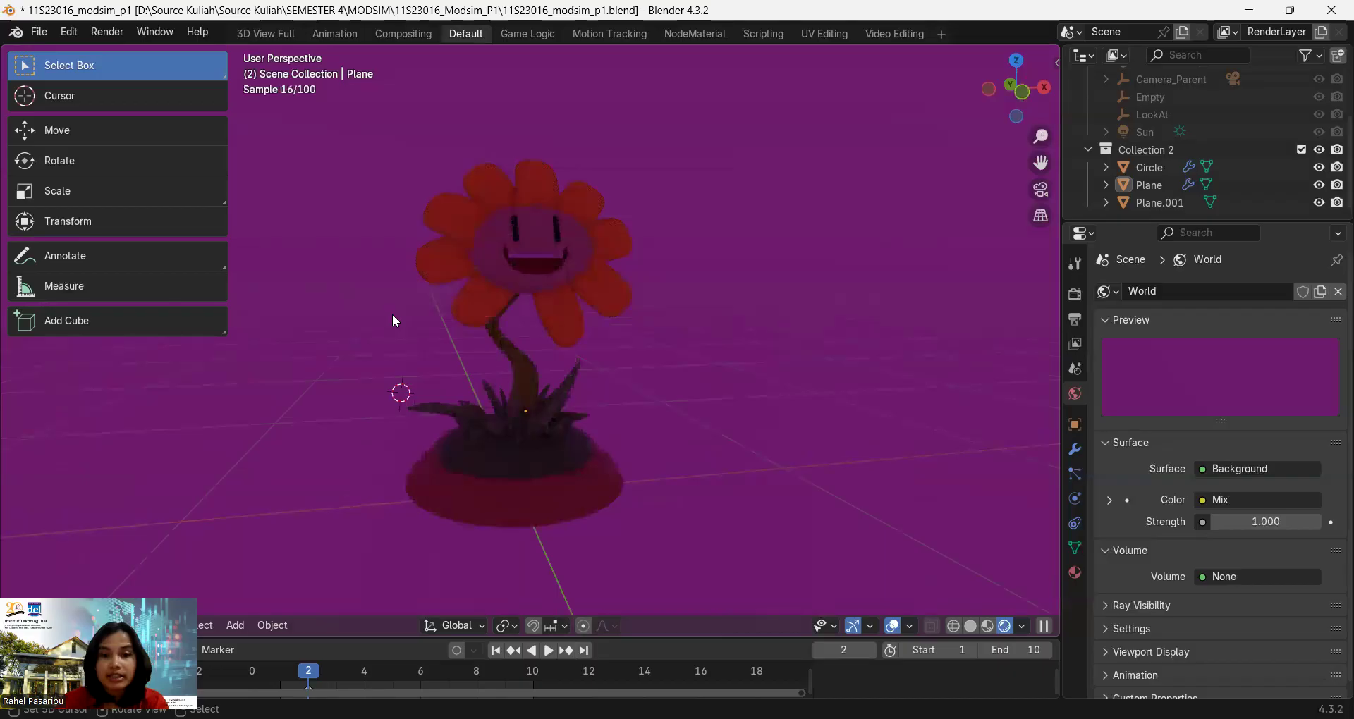
middle_drag(393, 317, 471, 219)
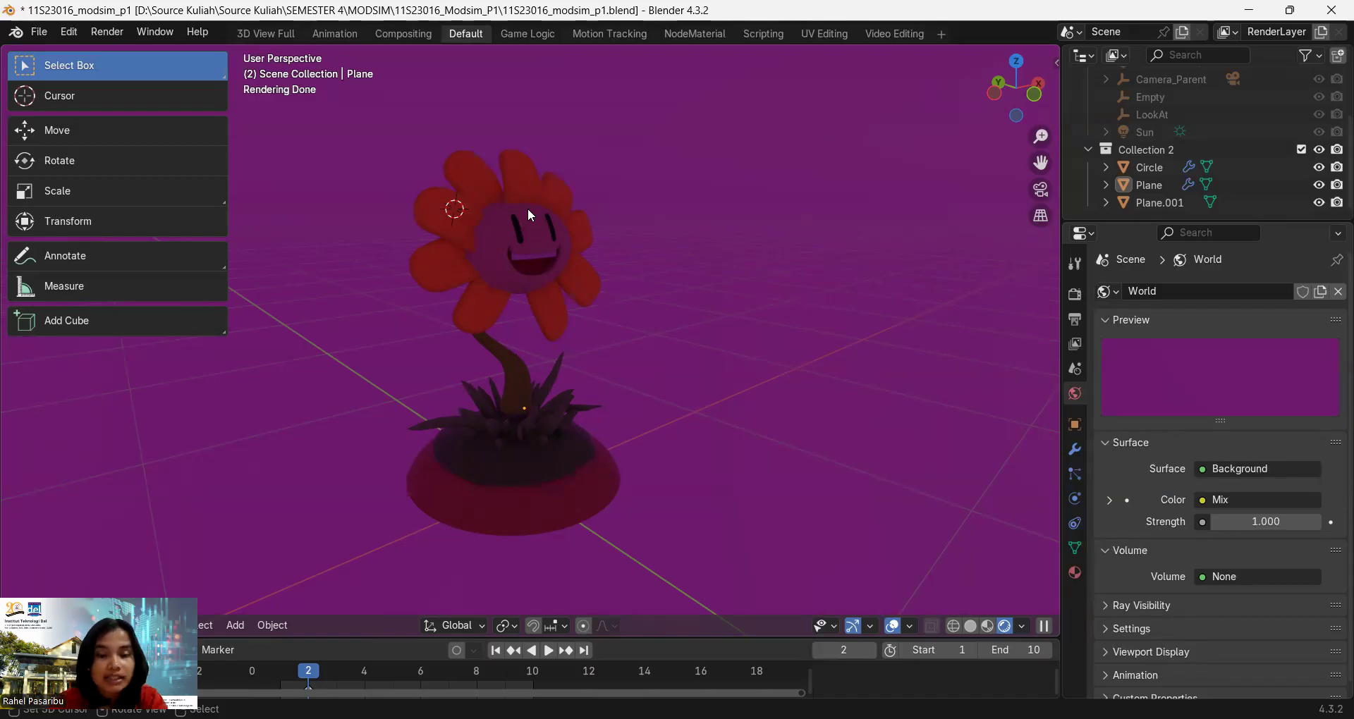
- Place the 3D cursor at several spots on and around the flower's petals
click(485, 151)
scroll(491, 210, right, 5)
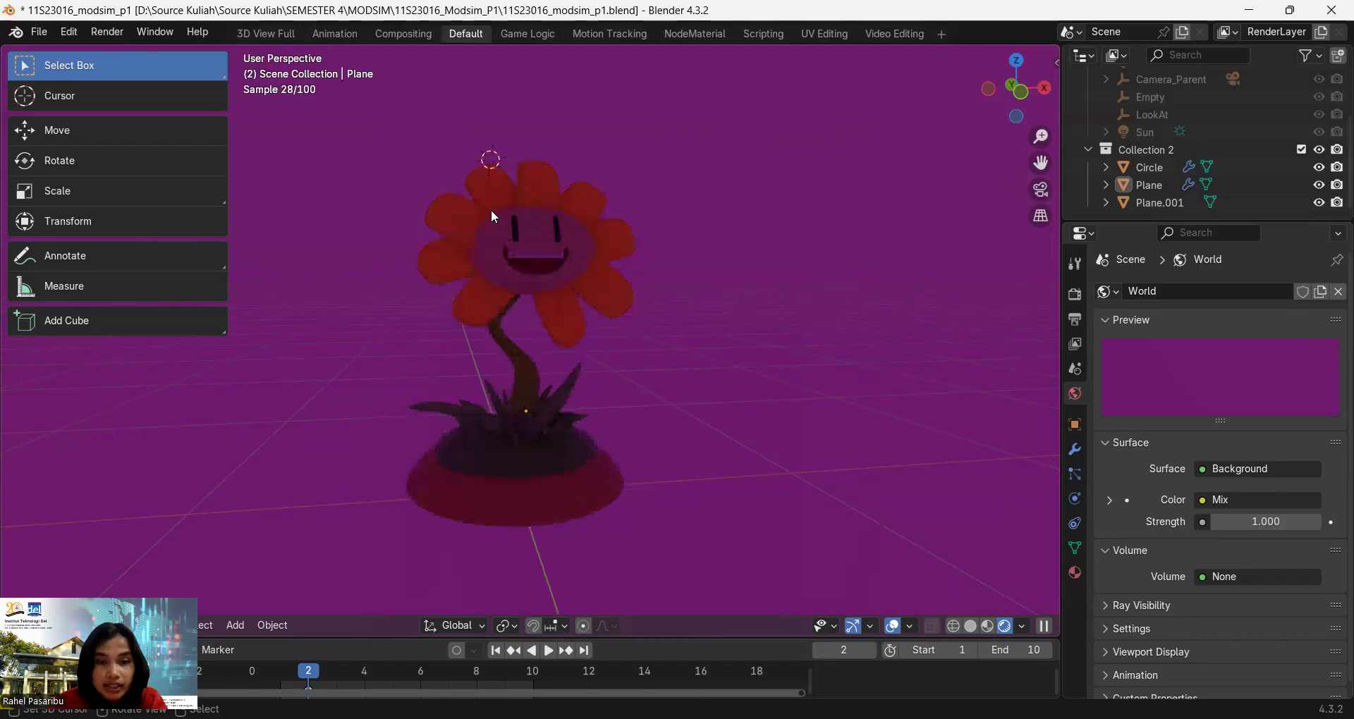
shift+right_click(491, 211)
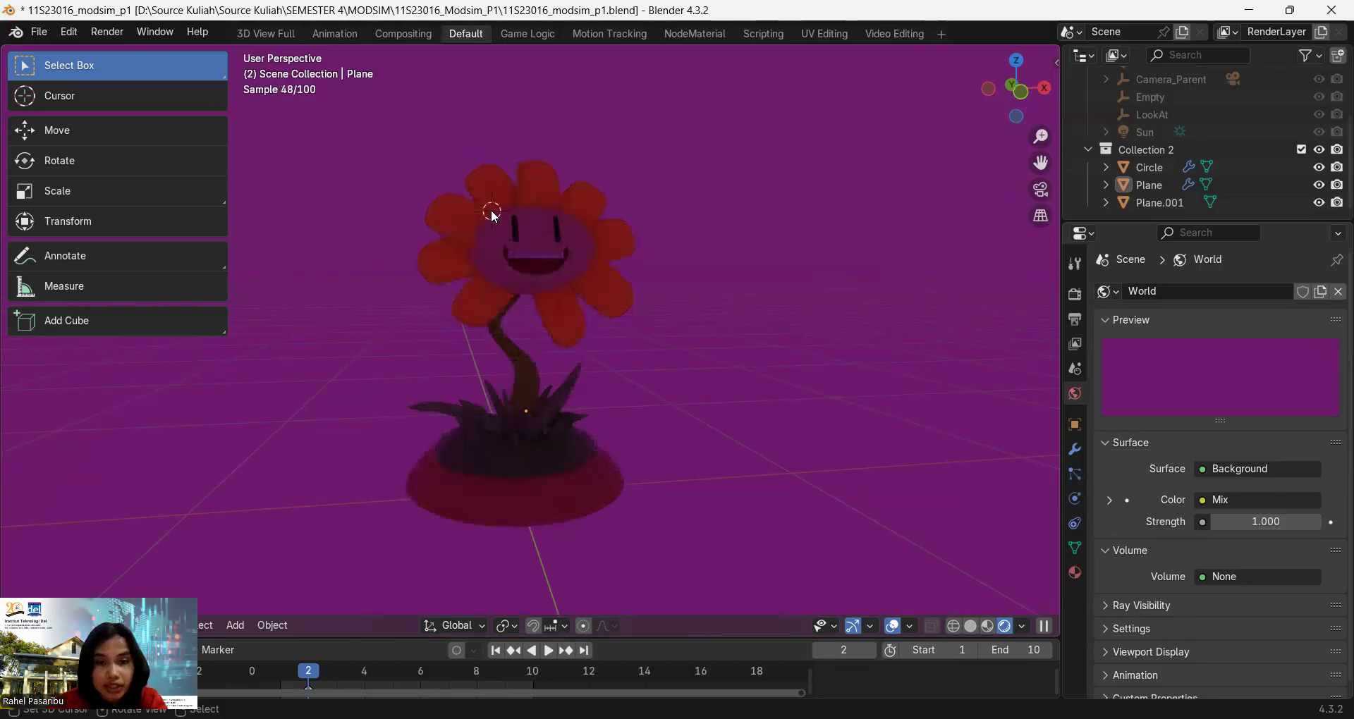
shift+right_click(446, 239)
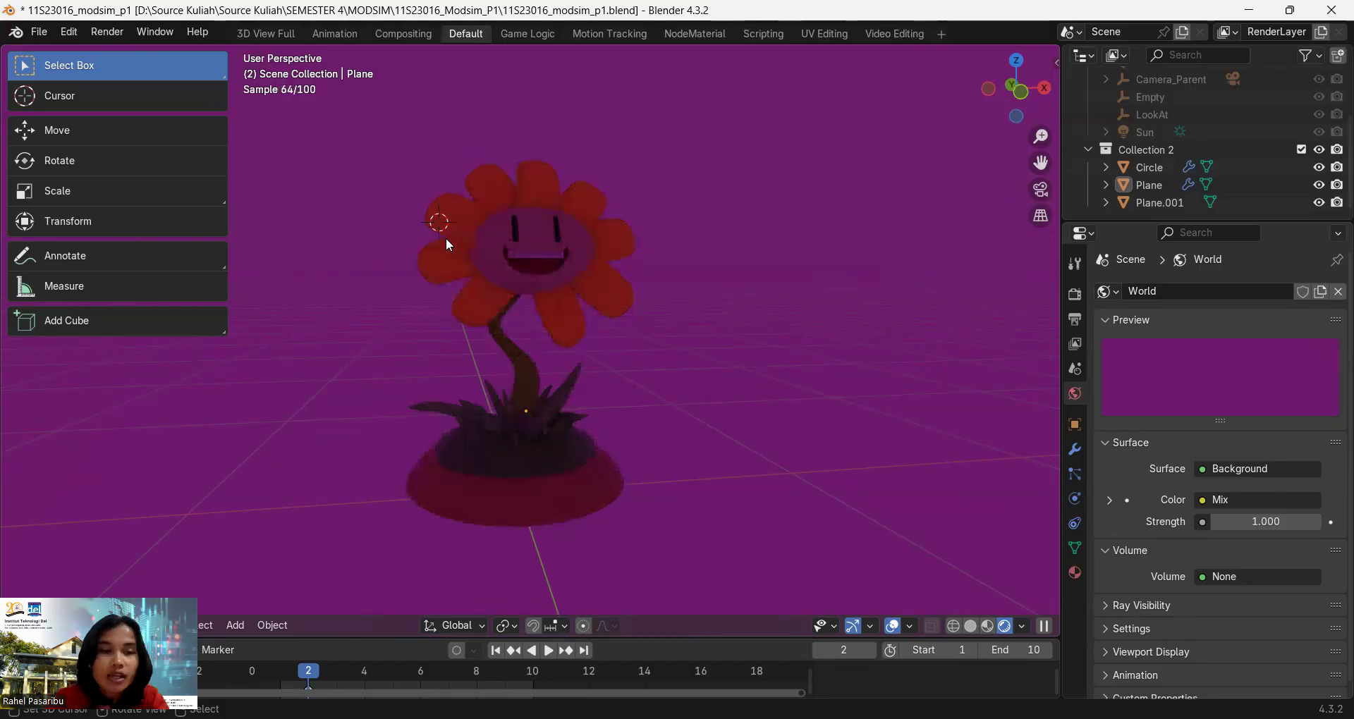
- Move the flower's head and stem object slightly down and toward negative X, into the pot
click(124, 131)
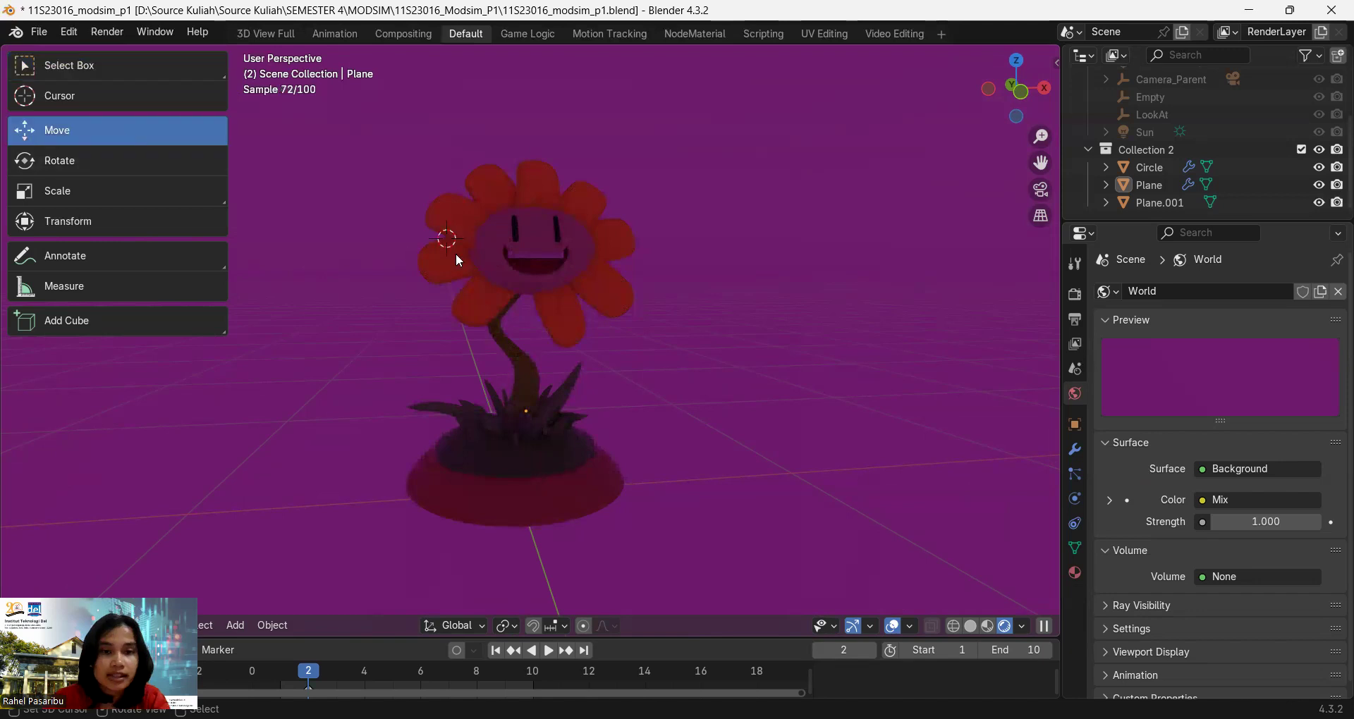
drag(455, 252, 554, 250)
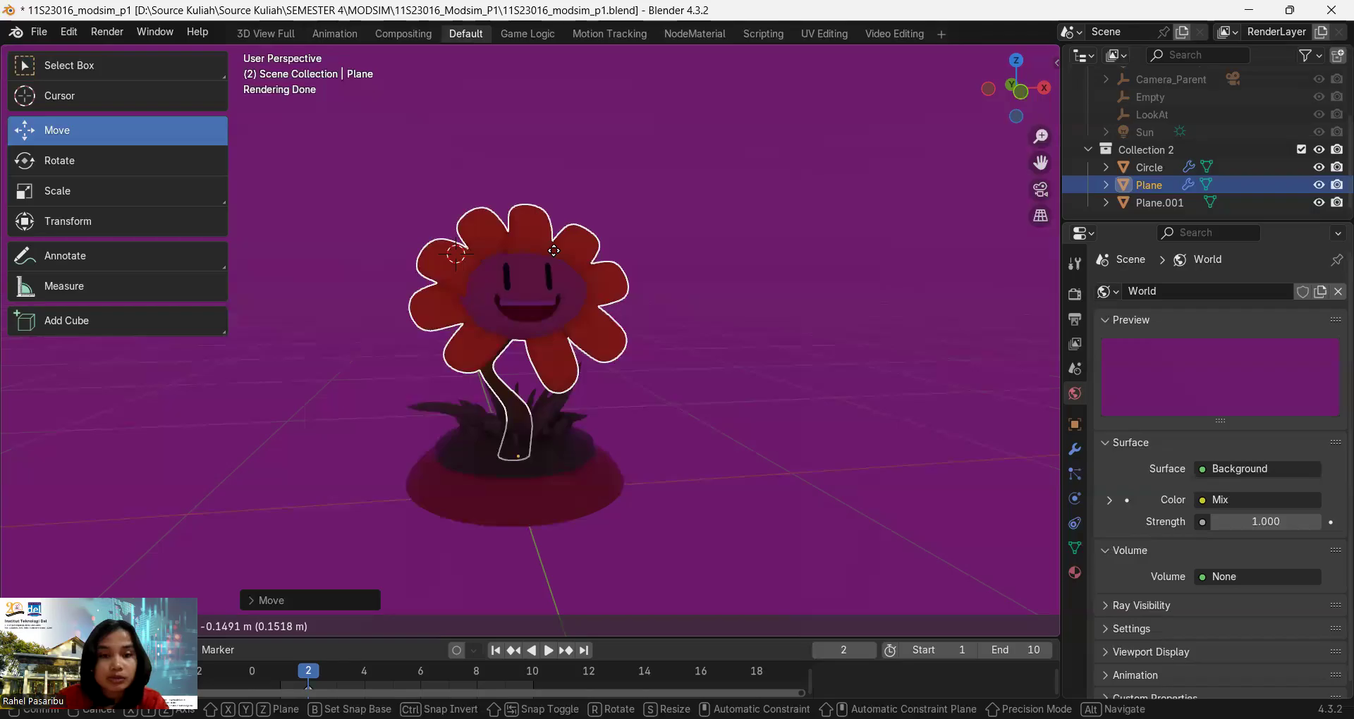
click(679, 411)
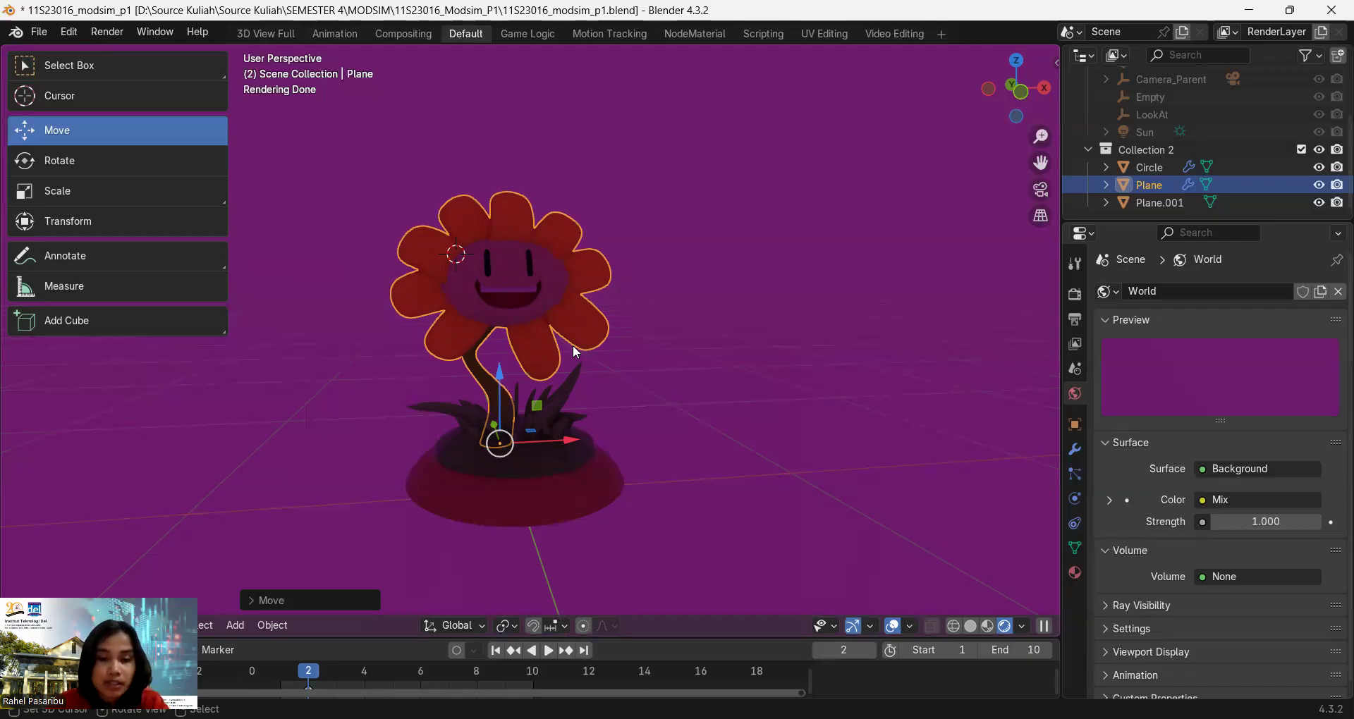
- Place the 3D cursor on the ground in front of the flower pot
middle_drag(573, 345, 536, 455)
shift+right_click(541, 581)
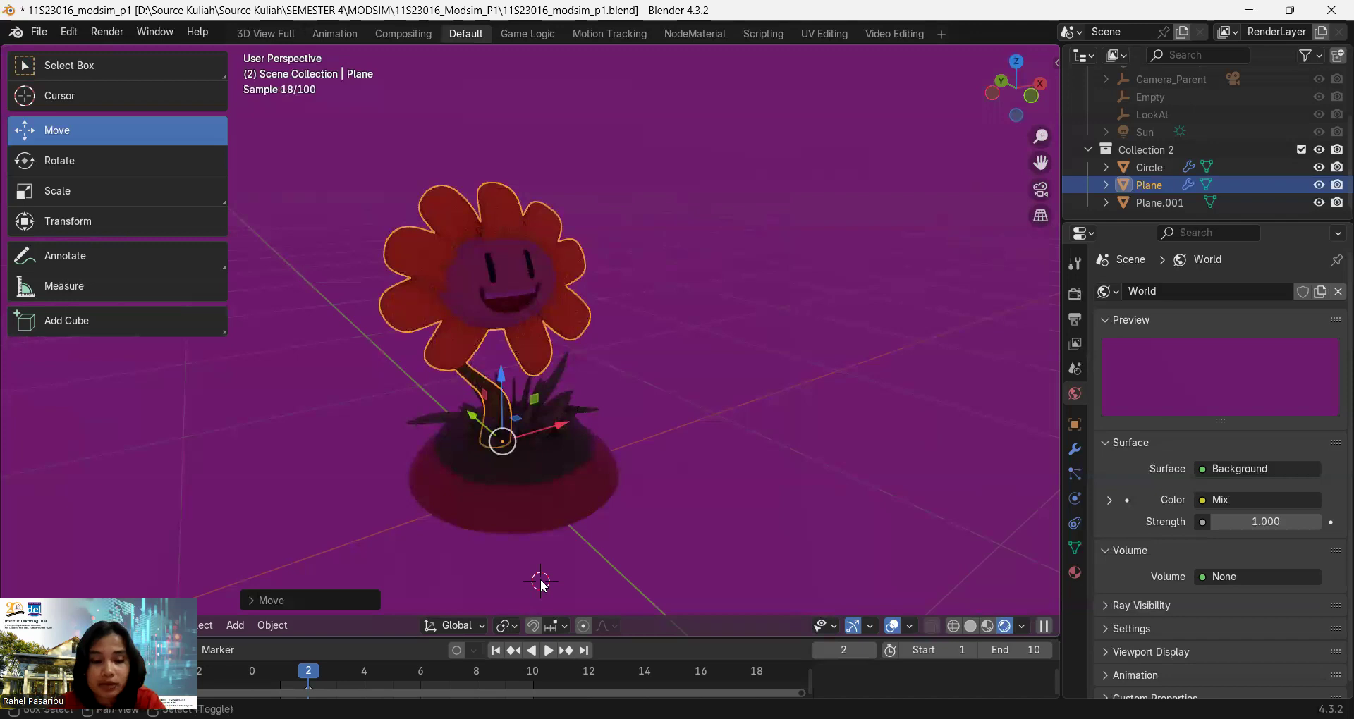
key(shift+a)
mouse_move(543, 587)
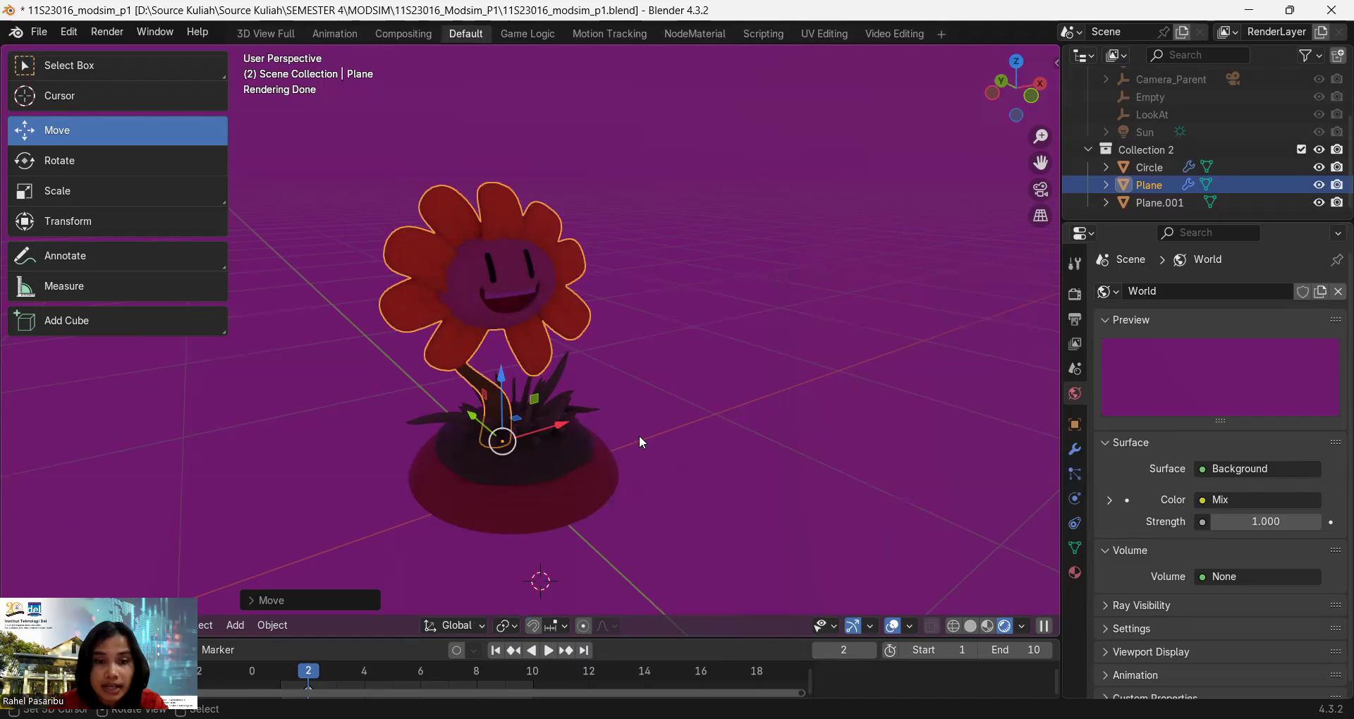
middle_drag(639, 437, 608, 433)
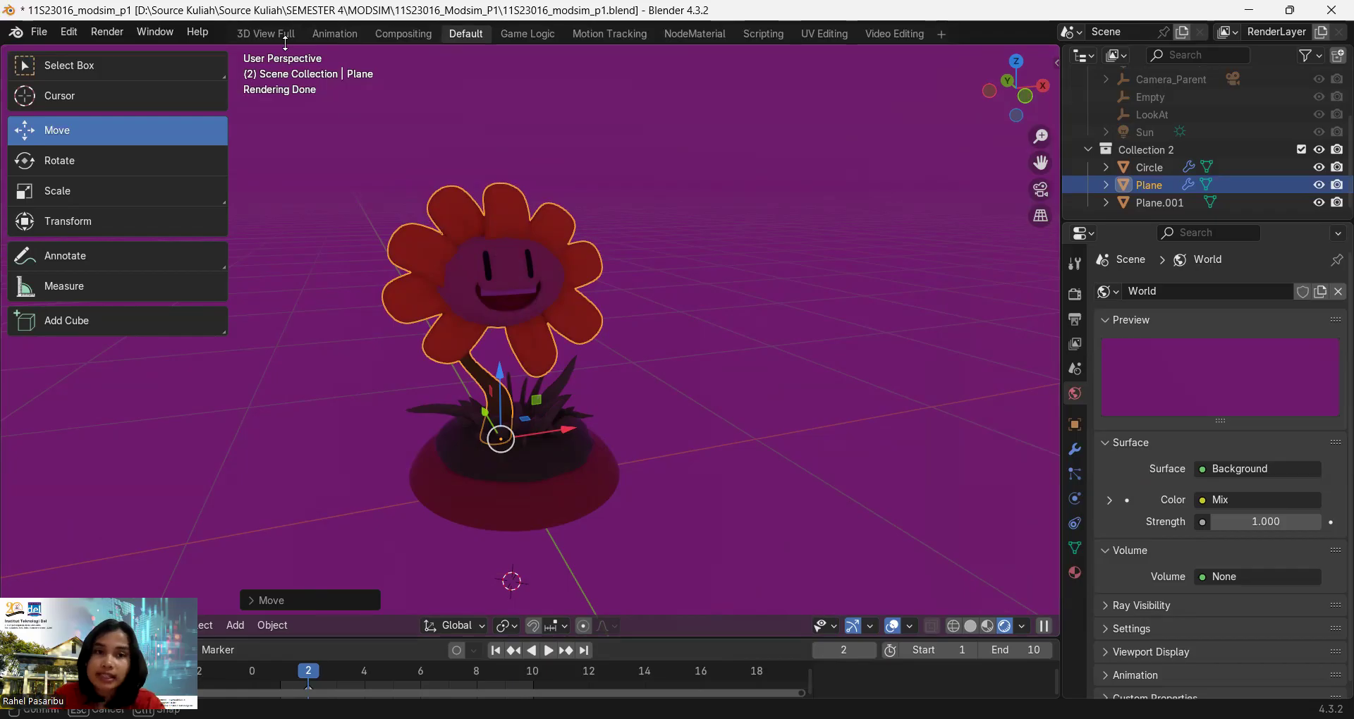
- Open the 3D View Full workspace and examine the flower close up from the front, above, the side and slightly below
click(273, 35)
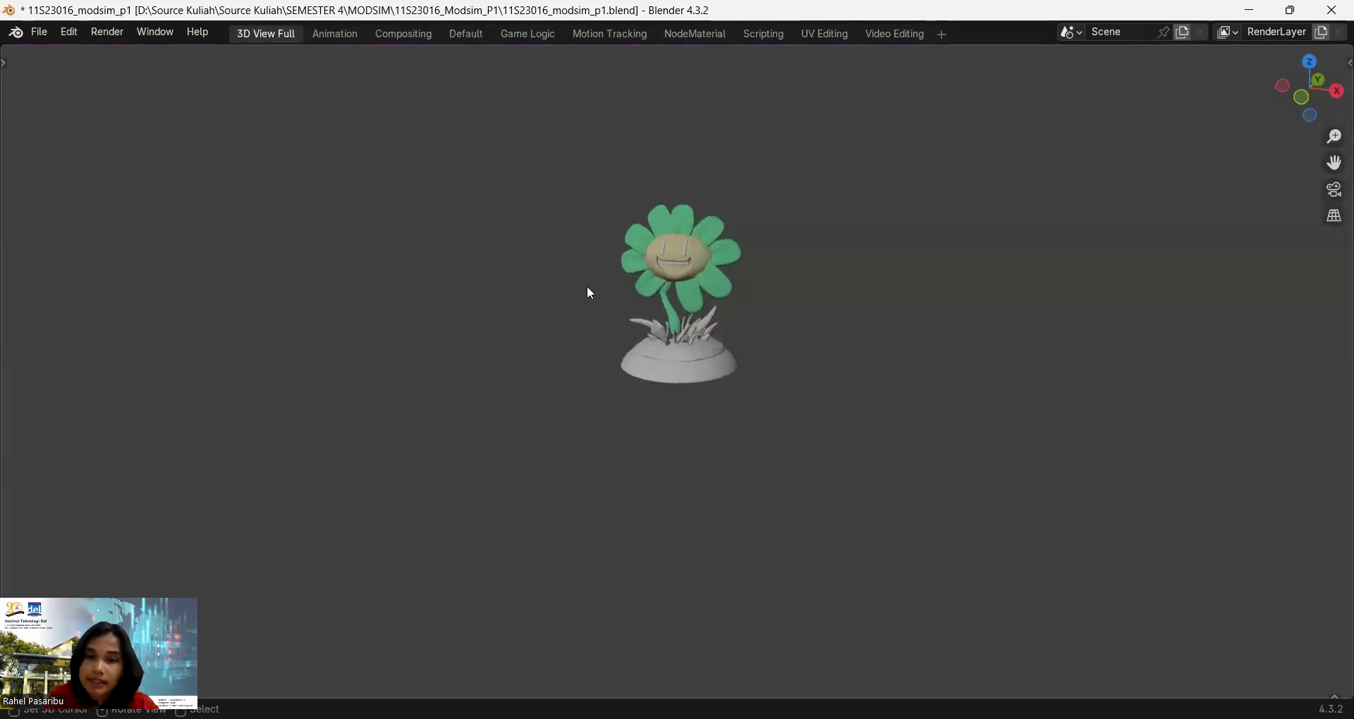
scroll(591, 294, up, 5)
scroll(591, 293, down, 1)
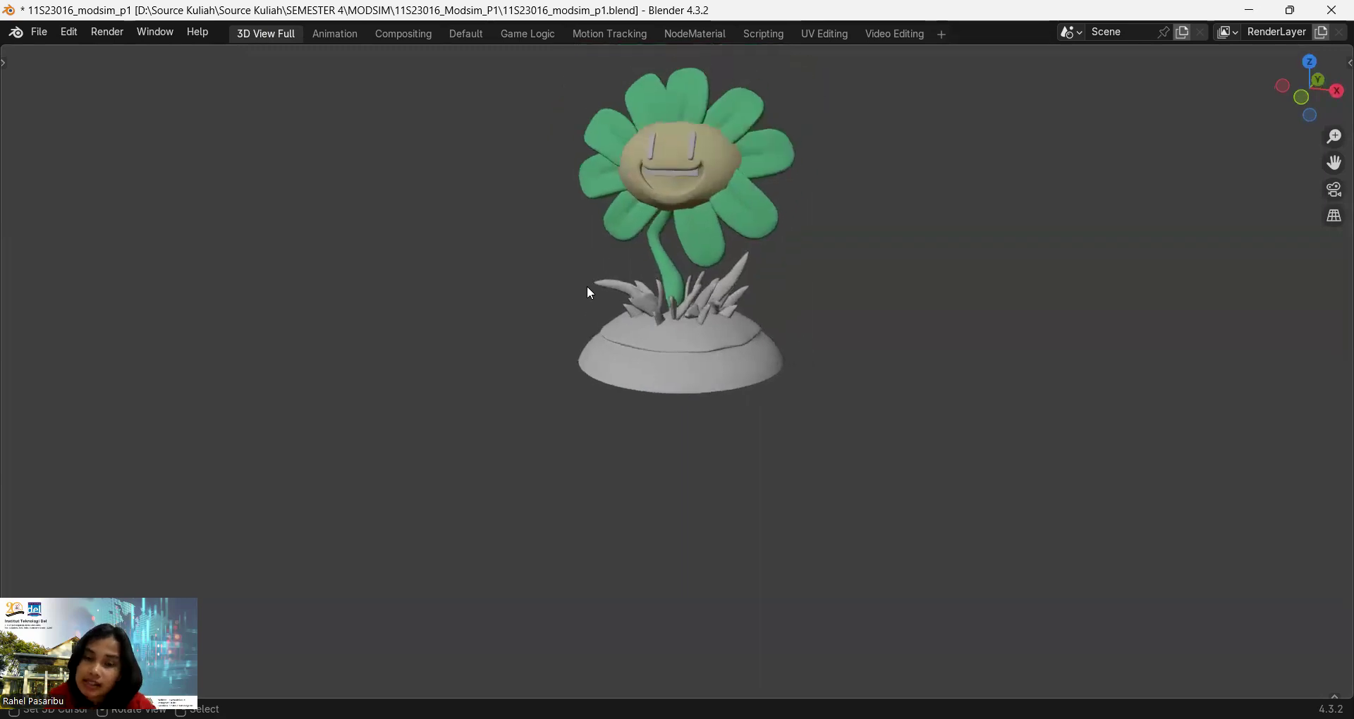
scroll(591, 293, up, 1)
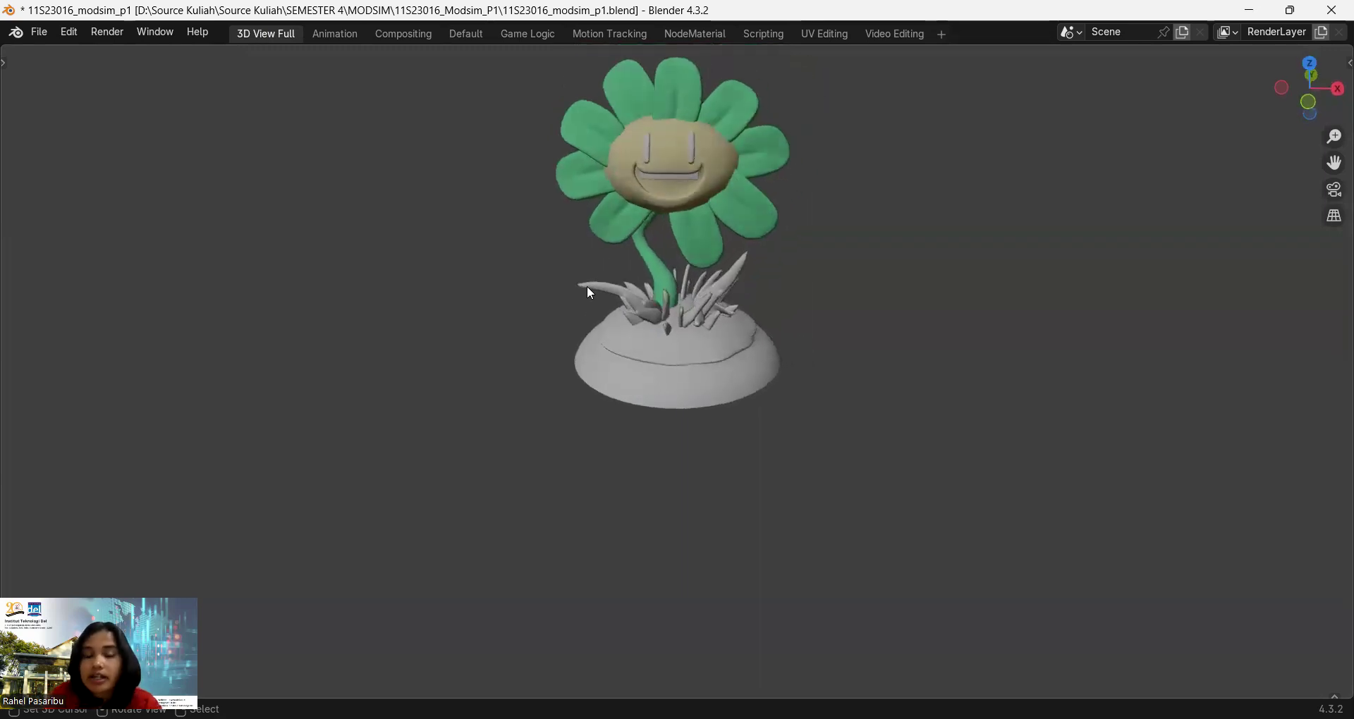
key(KP_8)
key(KP_8)
key(KP_8)
key(KP_8)
key(KP_8)
key(KP_8)
key(KP_8)
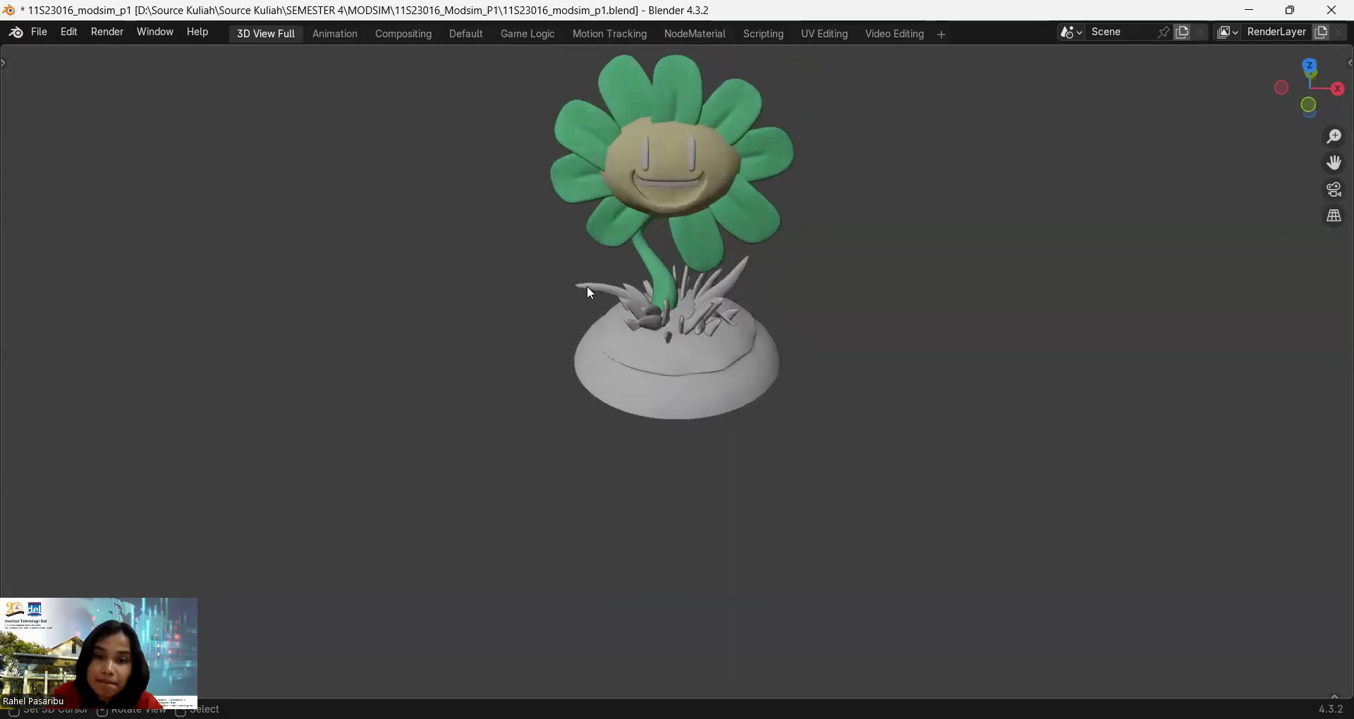
key(KP_2)
key(KP_2)
key(KP_2)
key(KP_2)
key(KP_2)
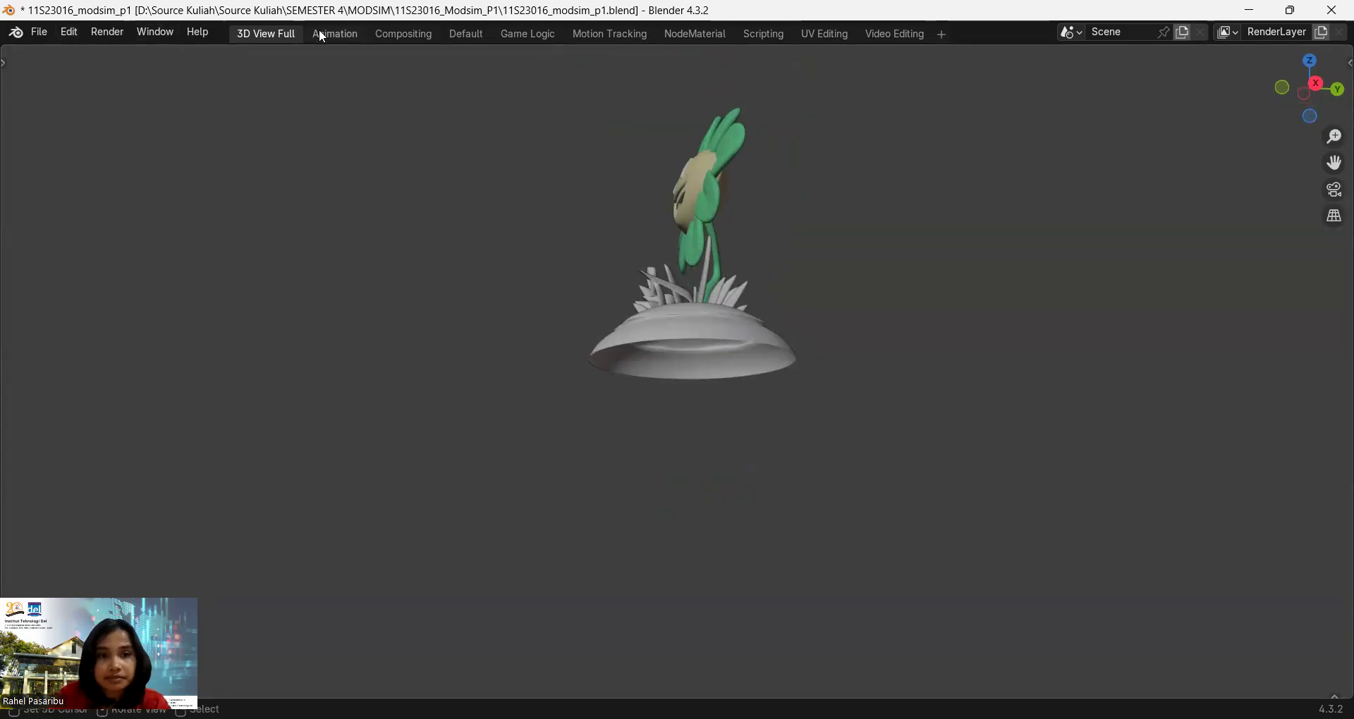
- Return to the Default workspace, select the Area light and review the objects in Collection 1 and Collection 2
click(455, 35)
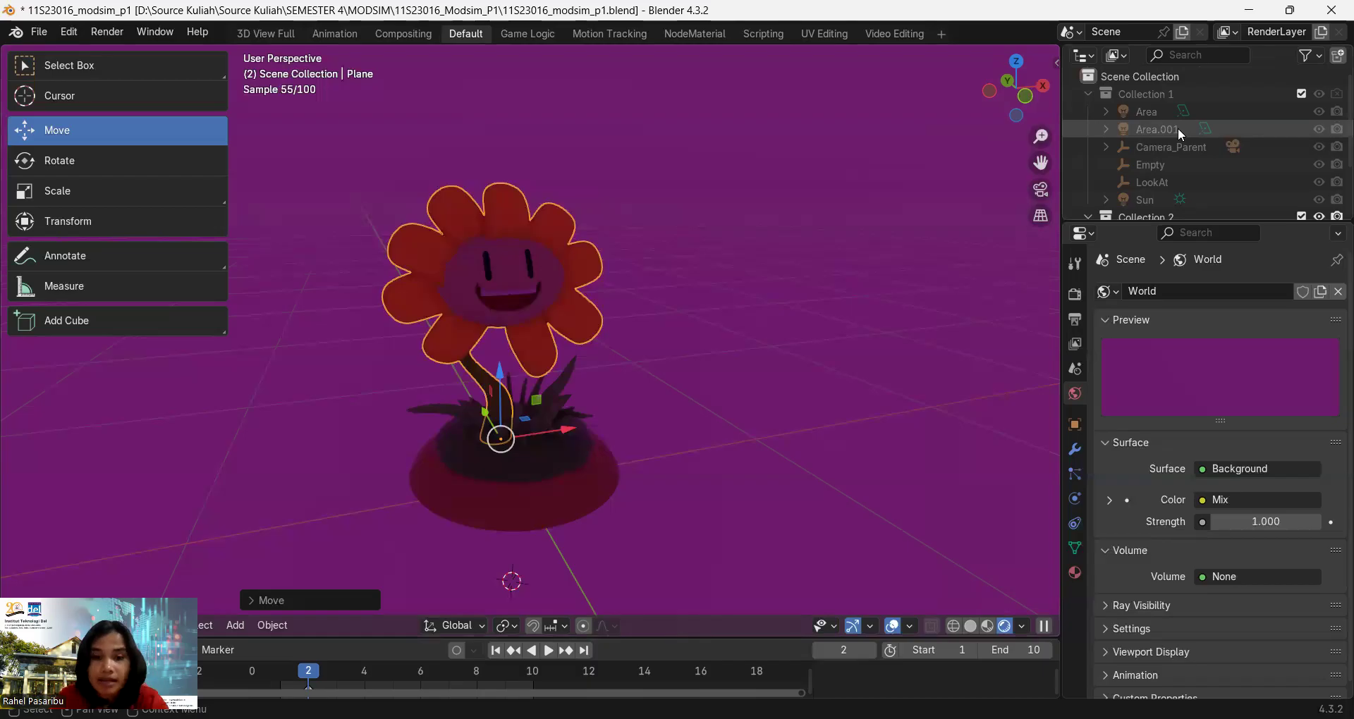
click(1158, 113)
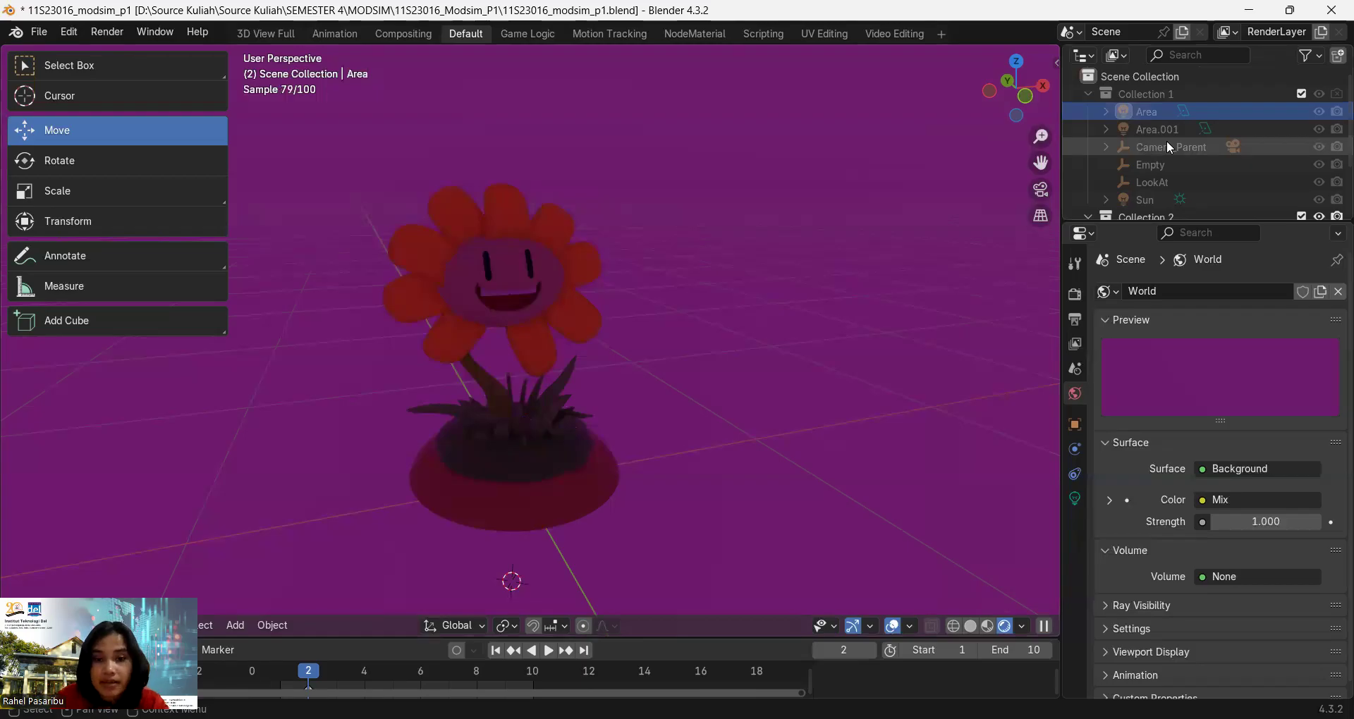
scroll(1167, 145, down, 3)
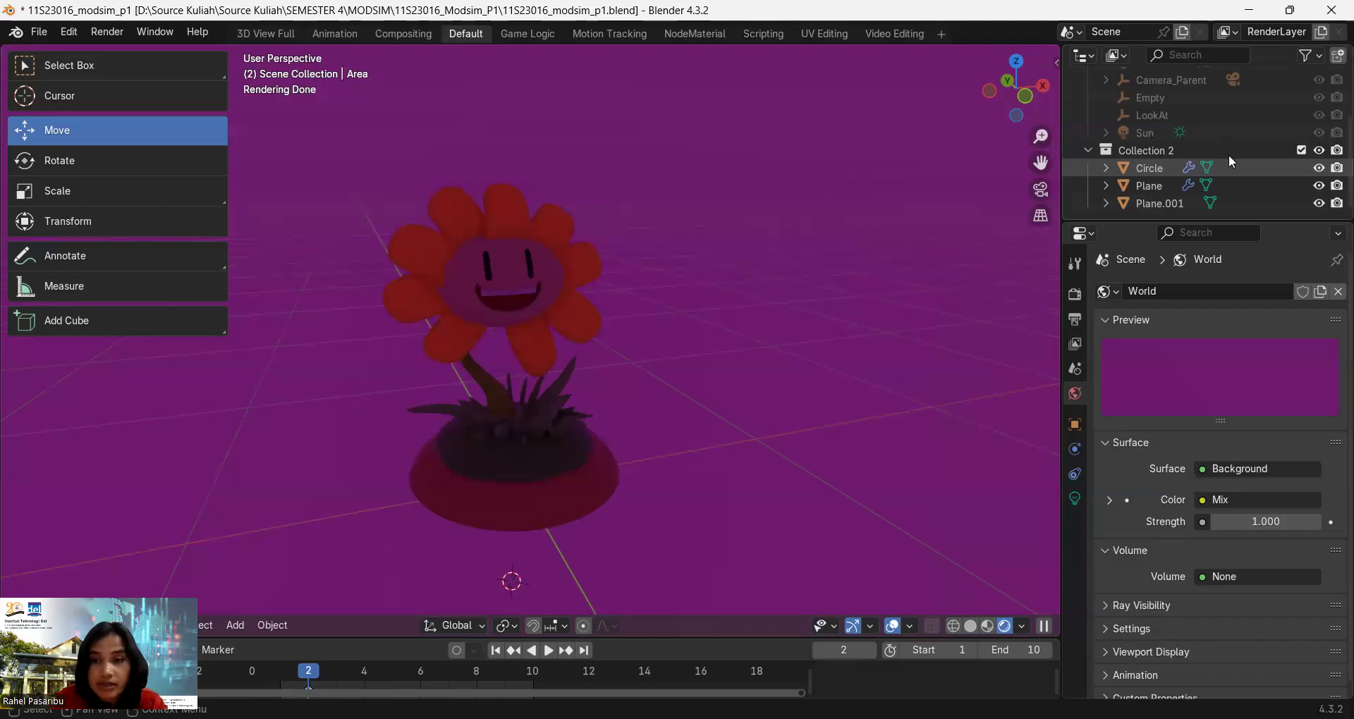
scroll(1228, 154, up, 4)
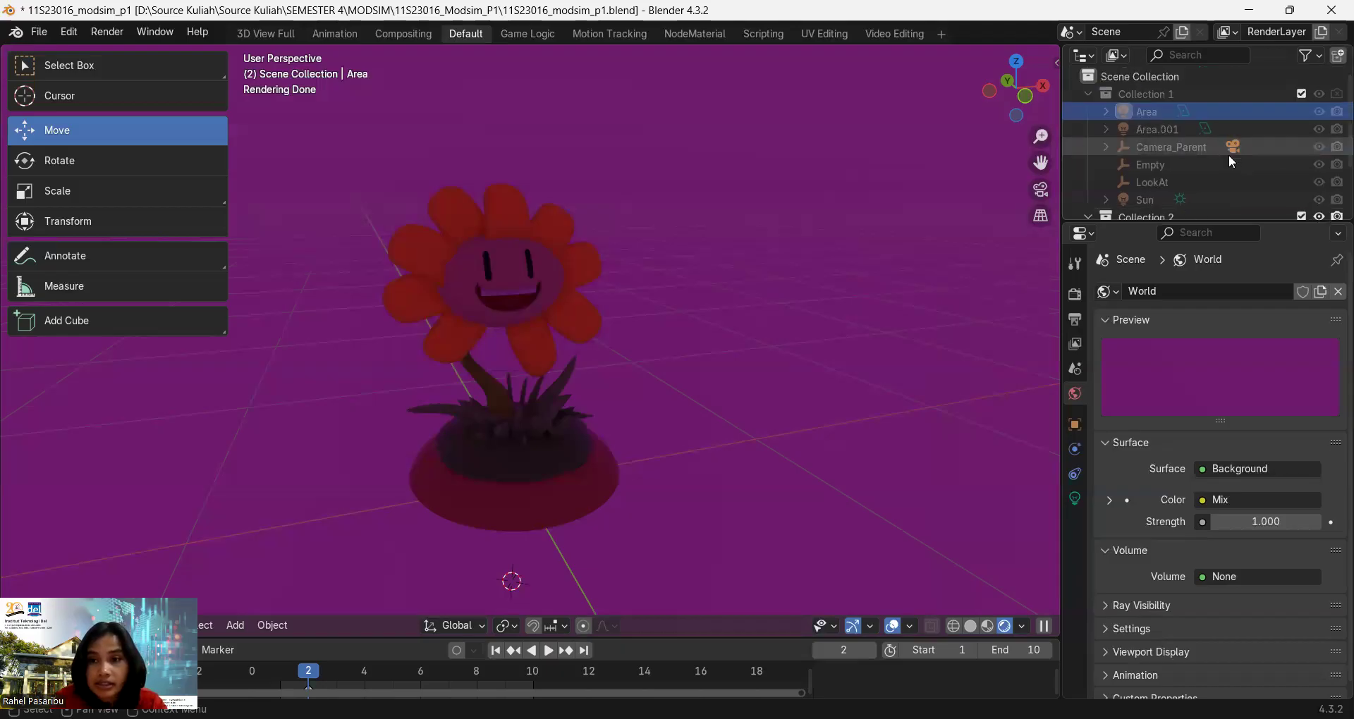
- Select the Scene Collection and add a new collection to it
click(1263, 78)
right_click(1263, 77)
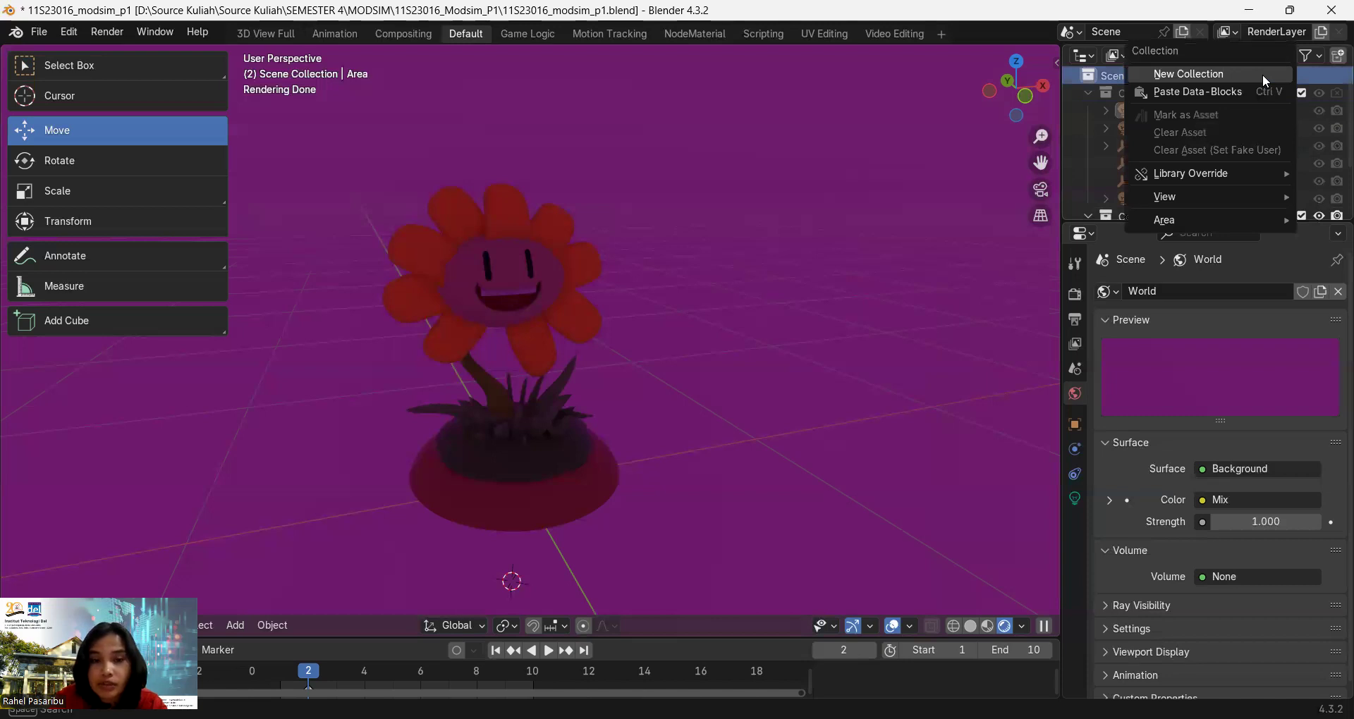
click(1262, 74)
- Place the 3D cursor on the flower's top petal and switch to the Compositing workspace
click(510, 182)
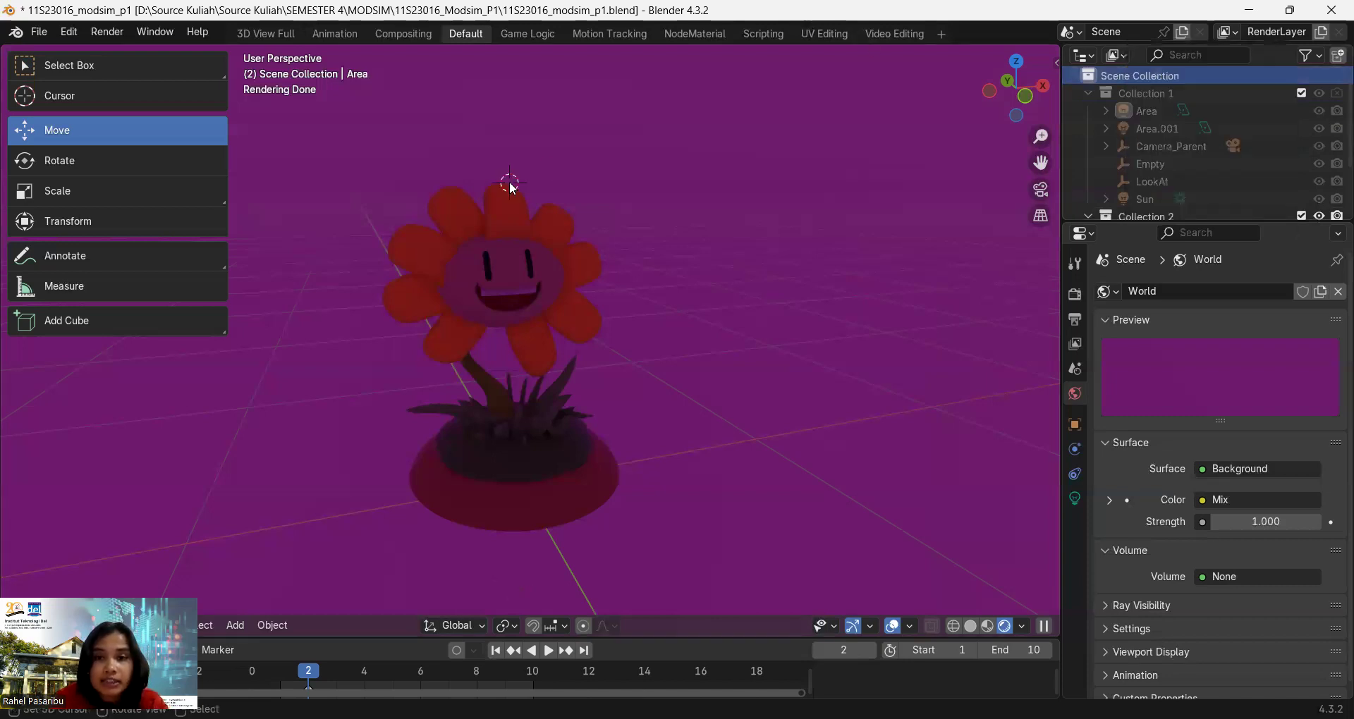
click(405, 32)
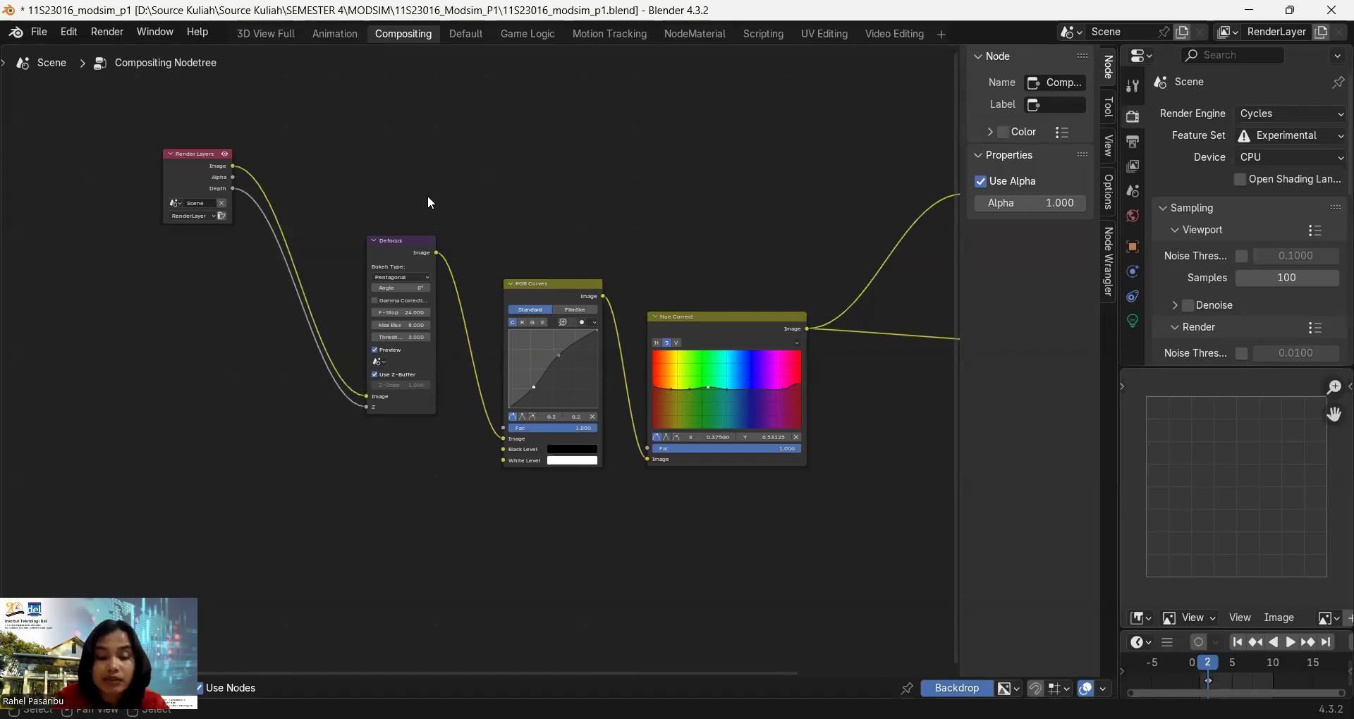
- Look over the compositing node chain from Render Layers through Defocus, RGB Curves and Hue Correct towards the Composite output
scroll(427, 196, right, 3)
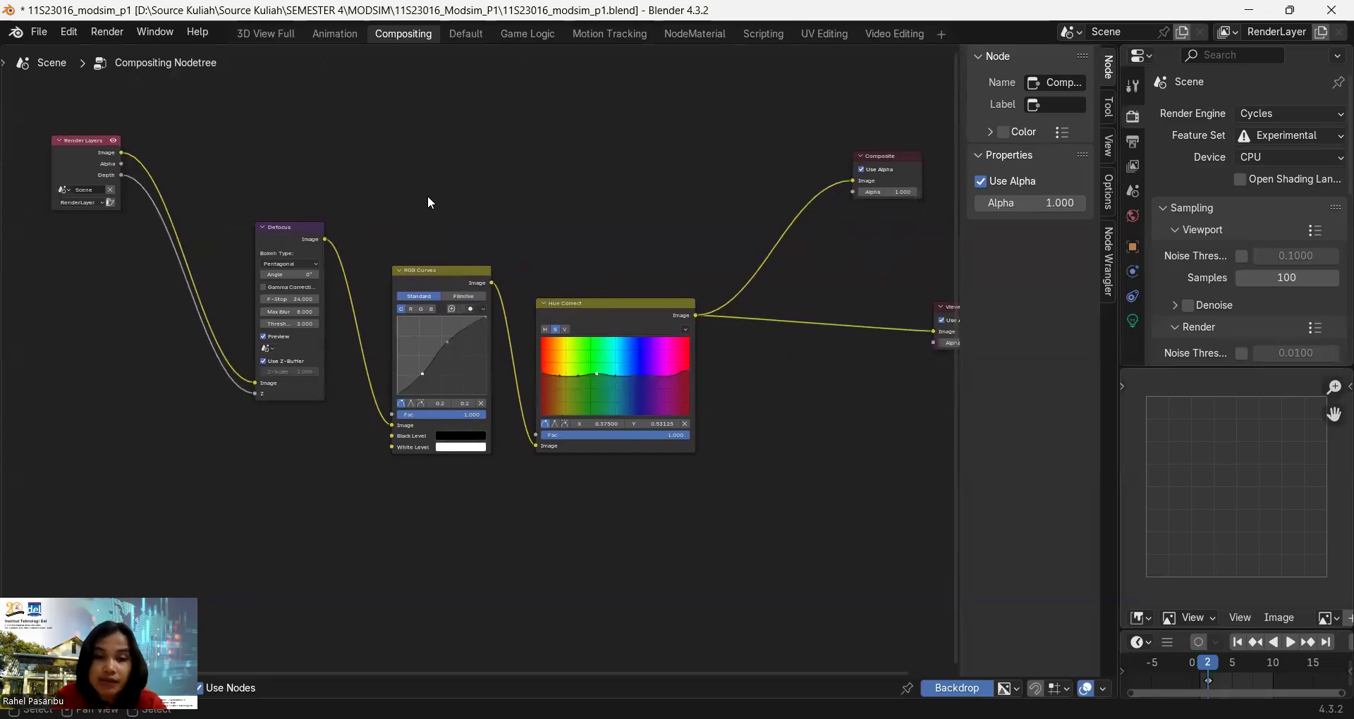
ctrl+scroll(427, 196, right, 3)
ctrl+scroll(428, 196, left, 4)
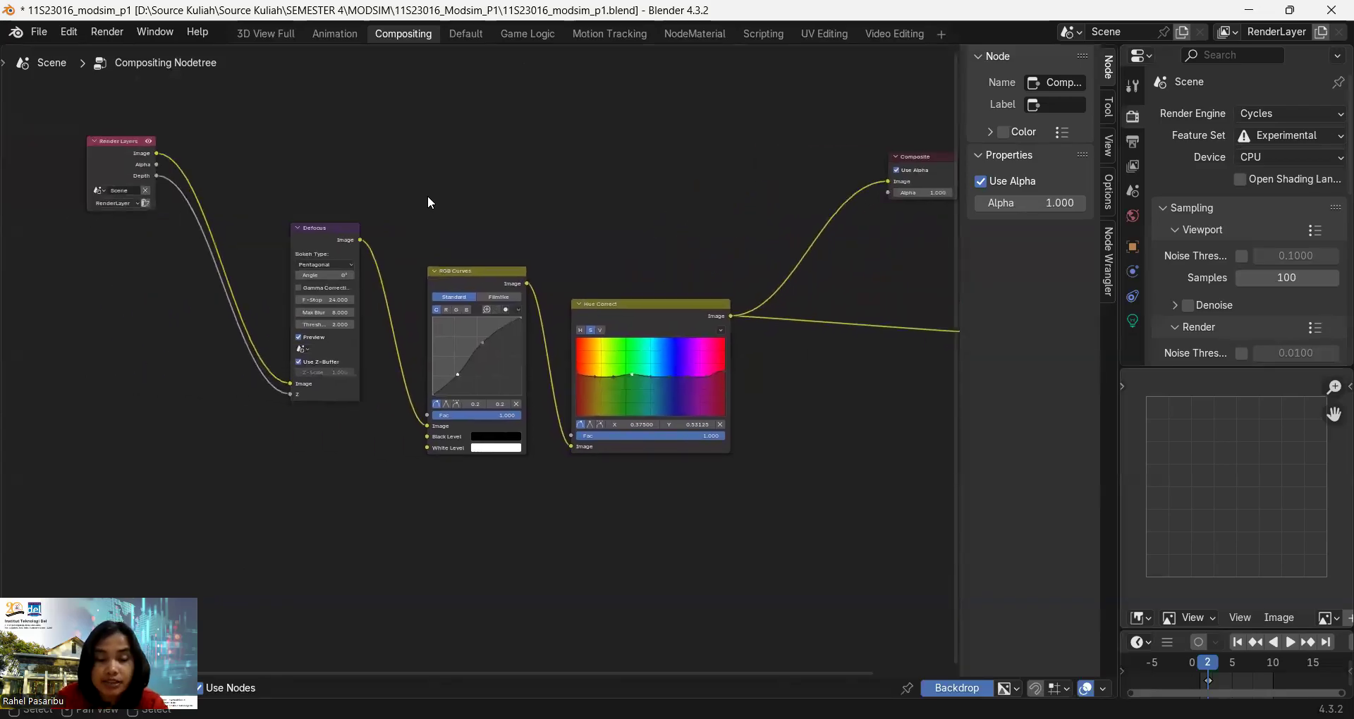
scroll(427, 196, up, 5)
scroll(428, 196, left, 3)
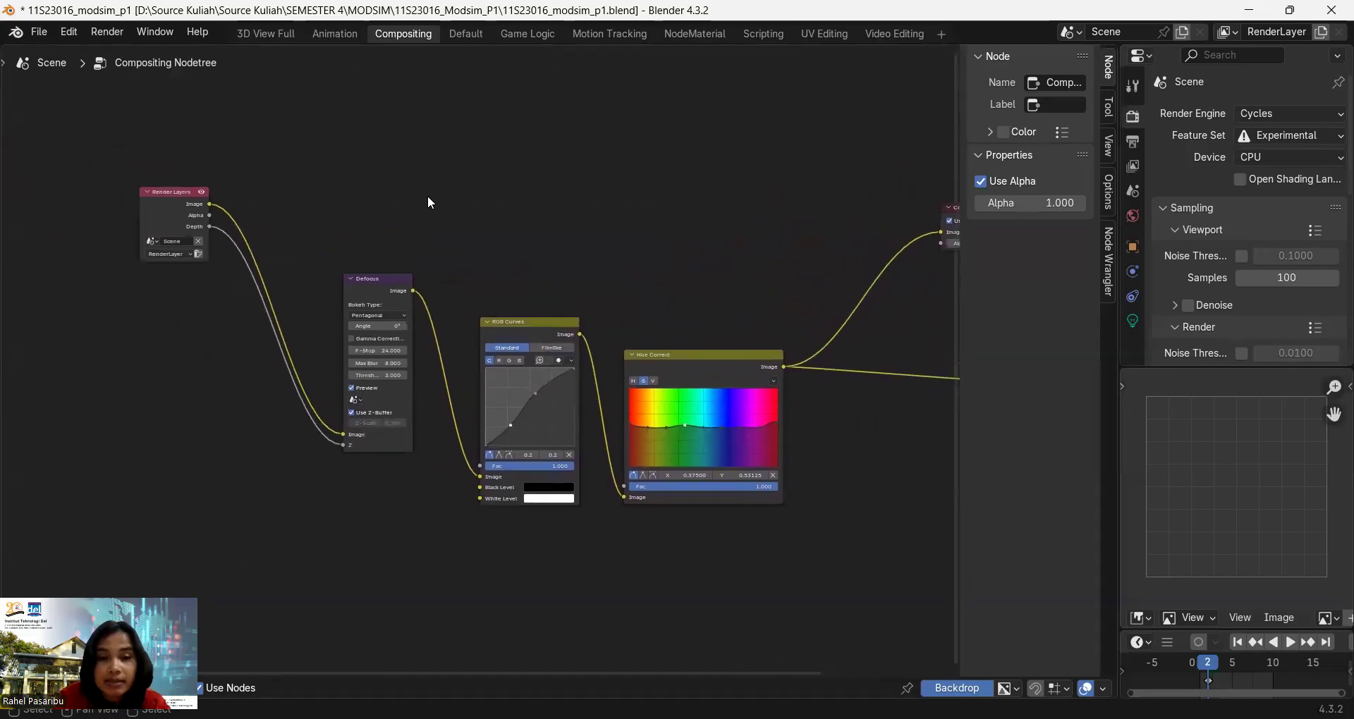
scroll(428, 196, down, 4)
ctrl+scroll(428, 197, right, 2)
ctrl+scroll(427, 196, left, 2)
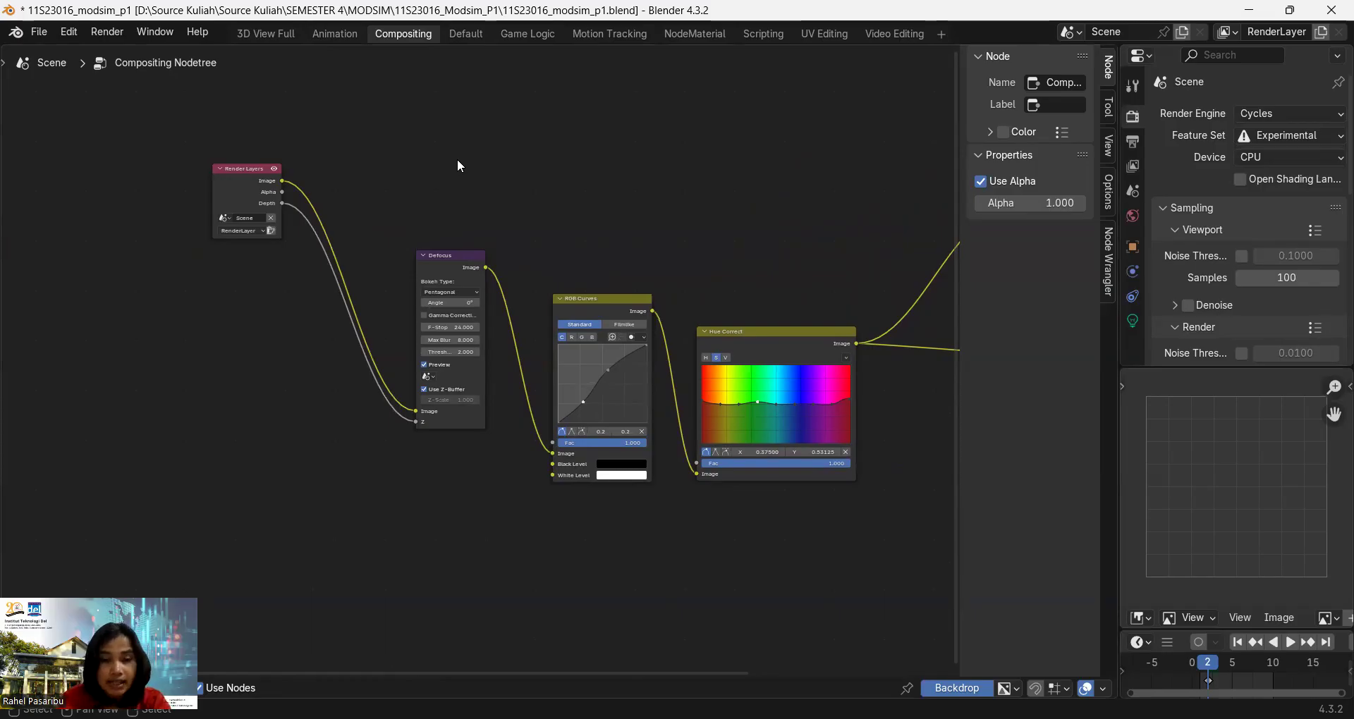
scroll(554, 169, right, 3)
scroll(554, 169, up, 2)
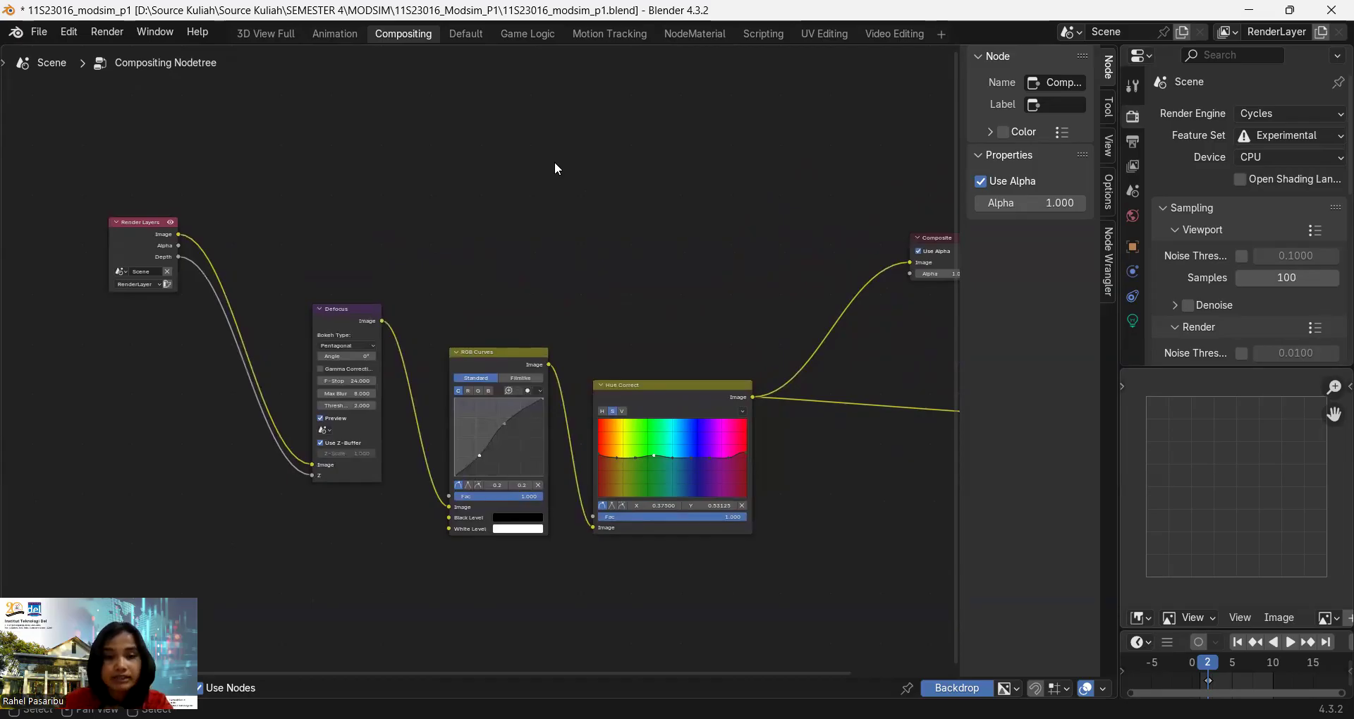
ctrl+scroll(731, 231, right, 1)
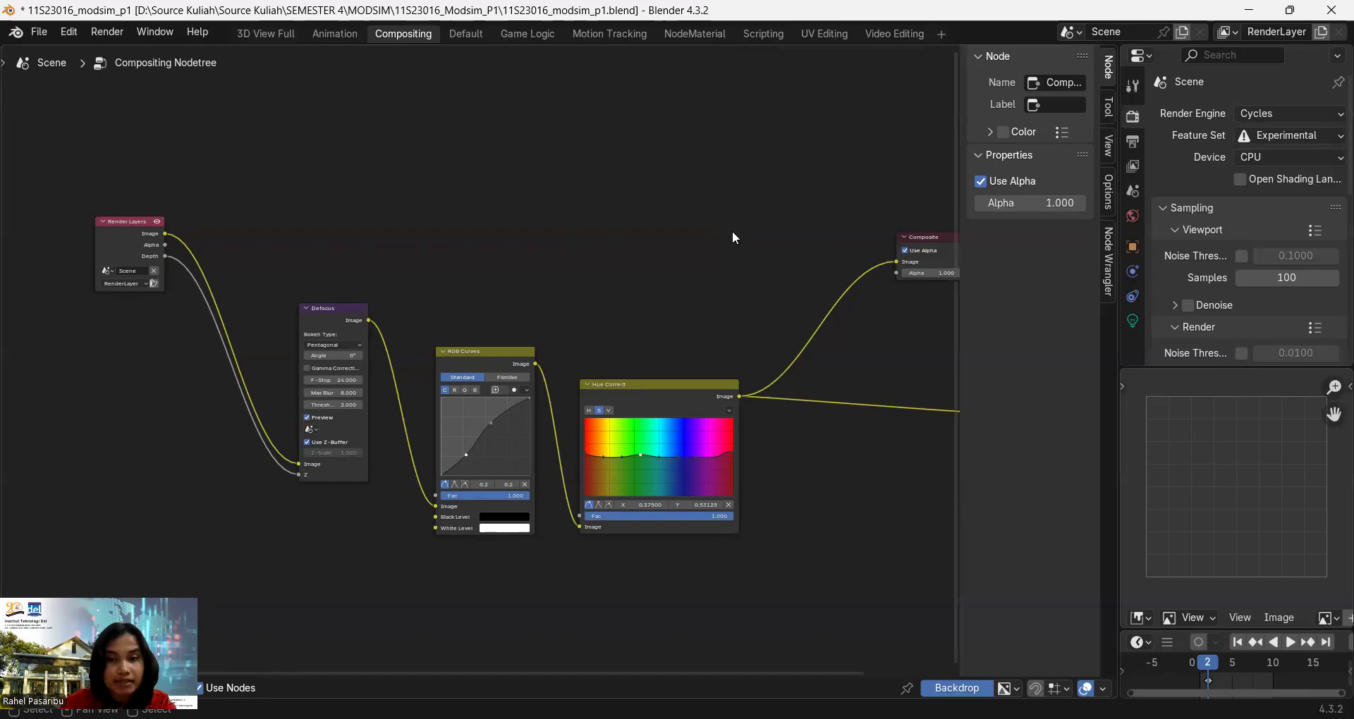
- Examine the Defocus and RGB Curves nodes close up, including their settings and the links between them
scroll(732, 230, up, 4)
scroll(732, 231, left, 10)
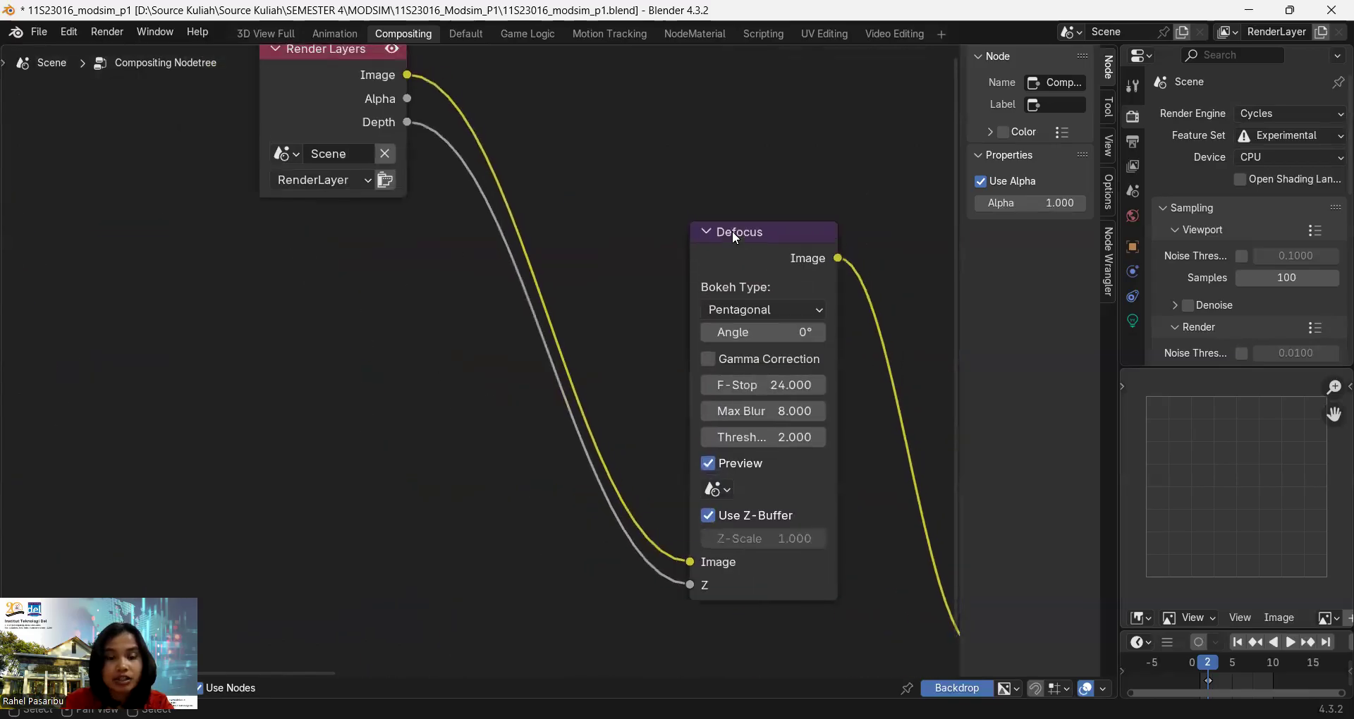
scroll(732, 230, down, 2)
scroll(732, 231, right, 1)
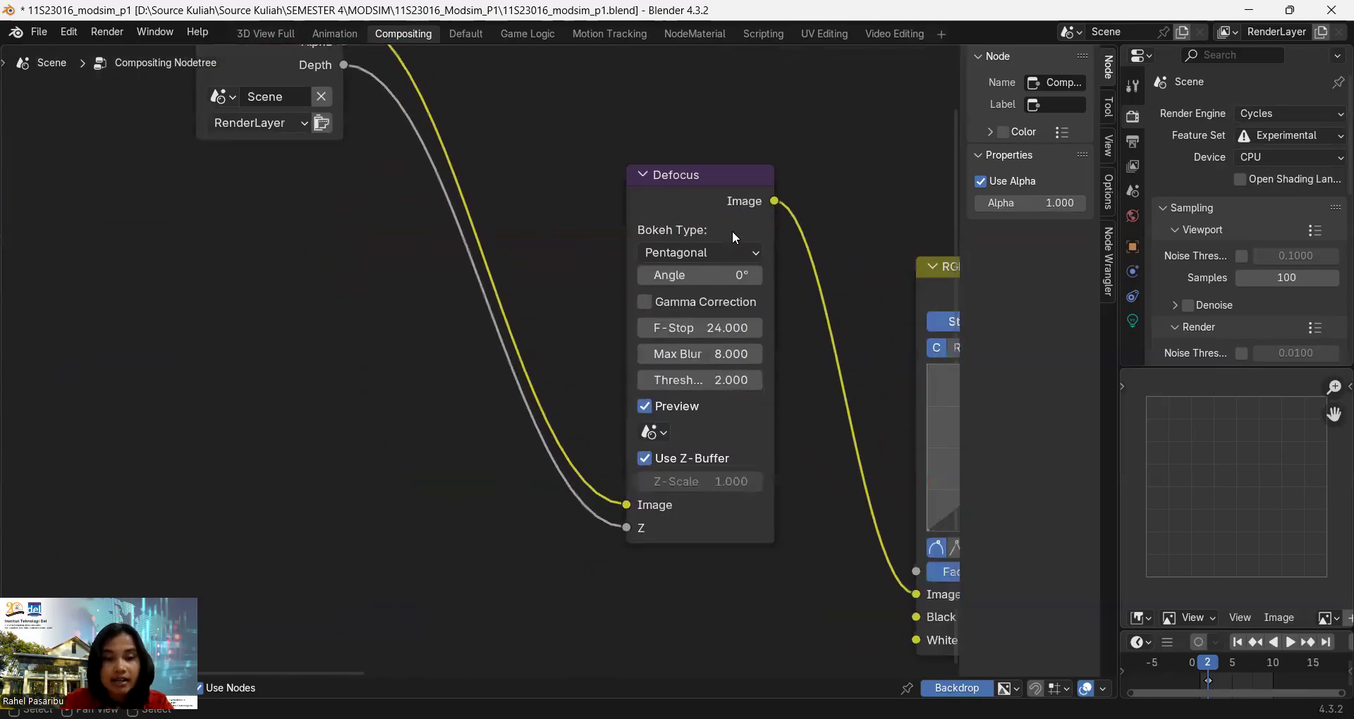
scroll(732, 238, left, 1)
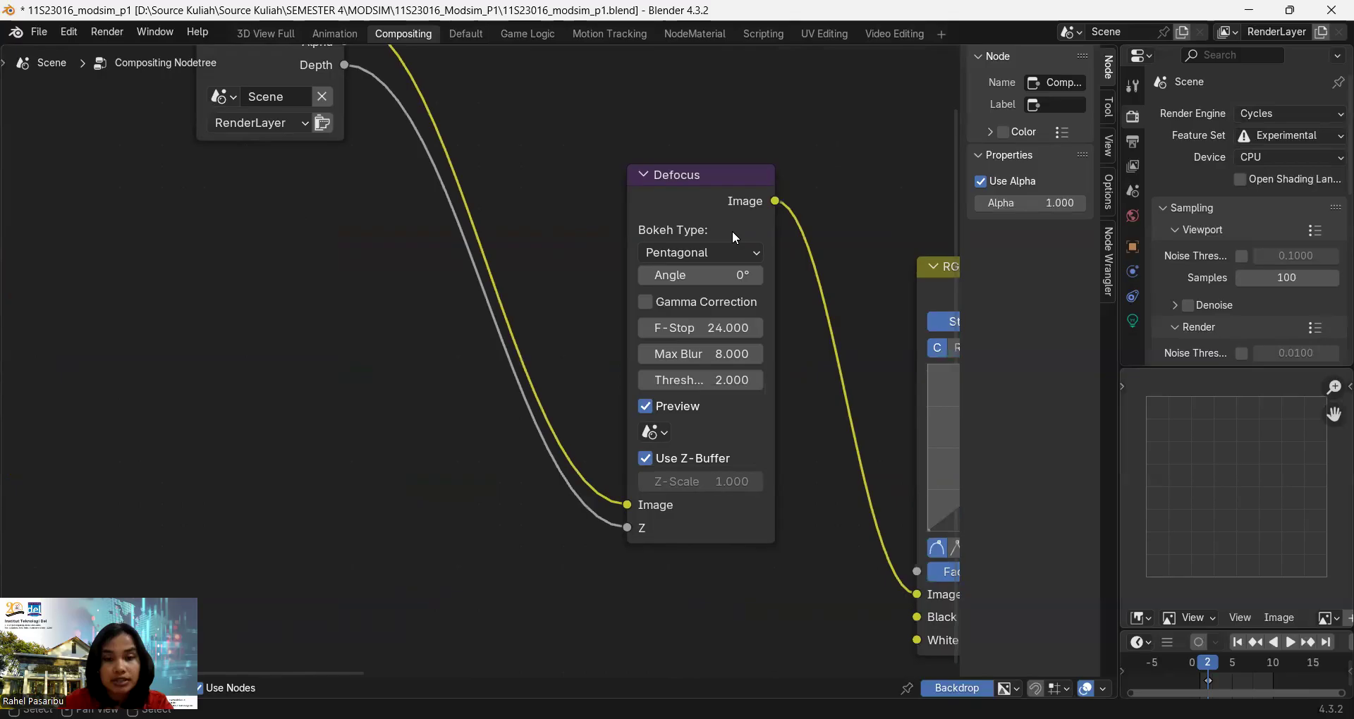
scroll(732, 231, right, 5)
scroll(732, 230, up, 1)
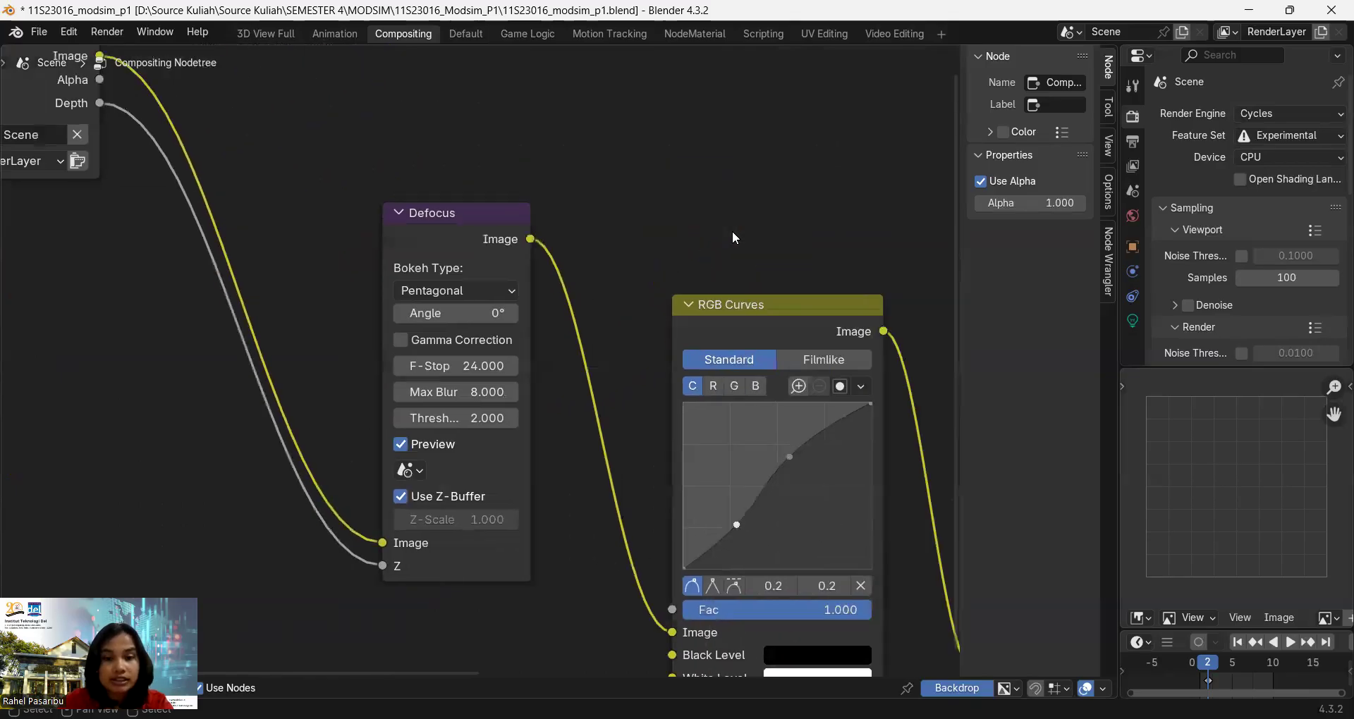
scroll(732, 238, down, 1)
scroll(732, 238, left, 1)
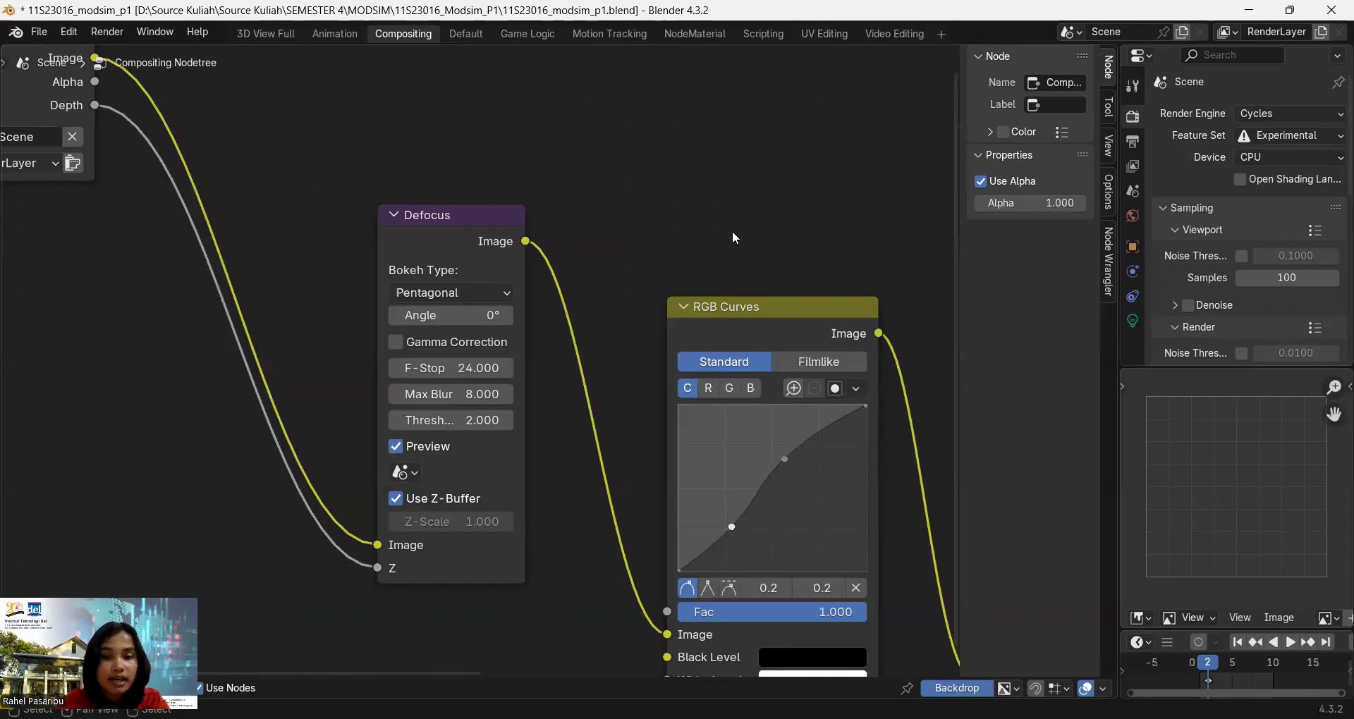
scroll(732, 232, right, 5)
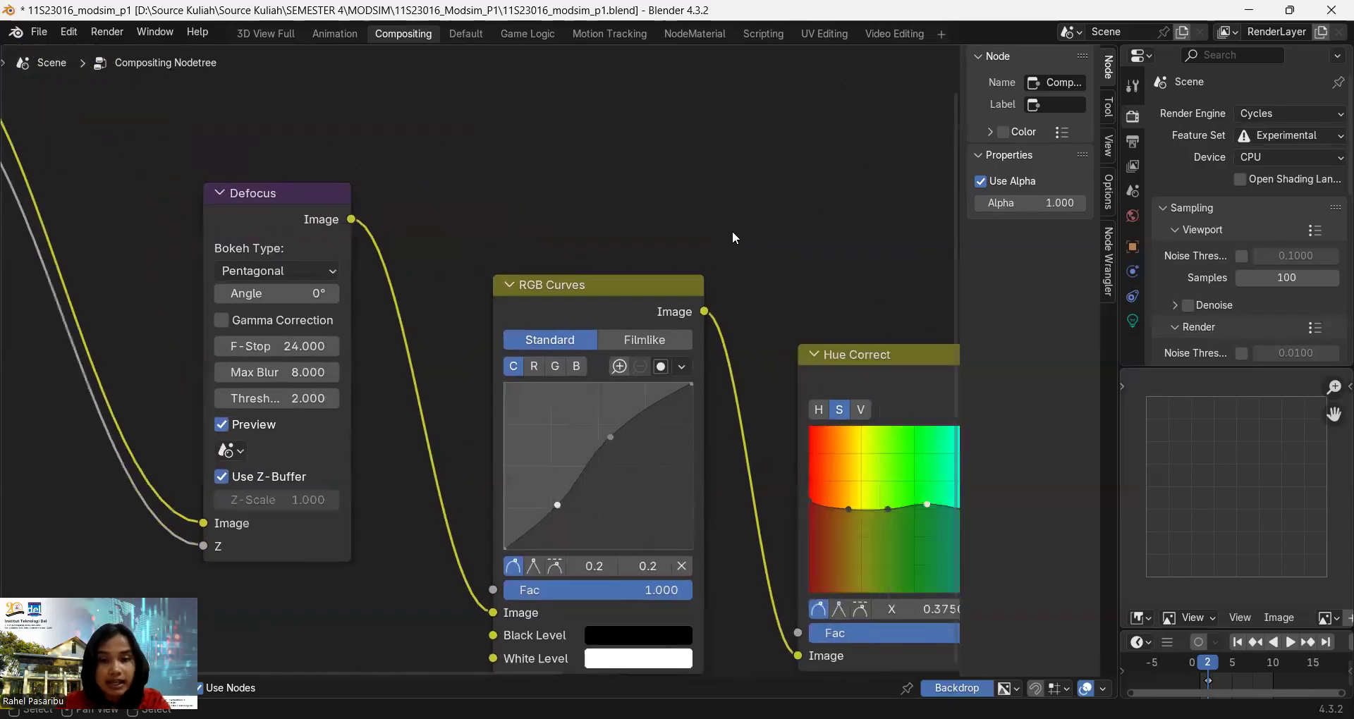
scroll(732, 230, right, 1)
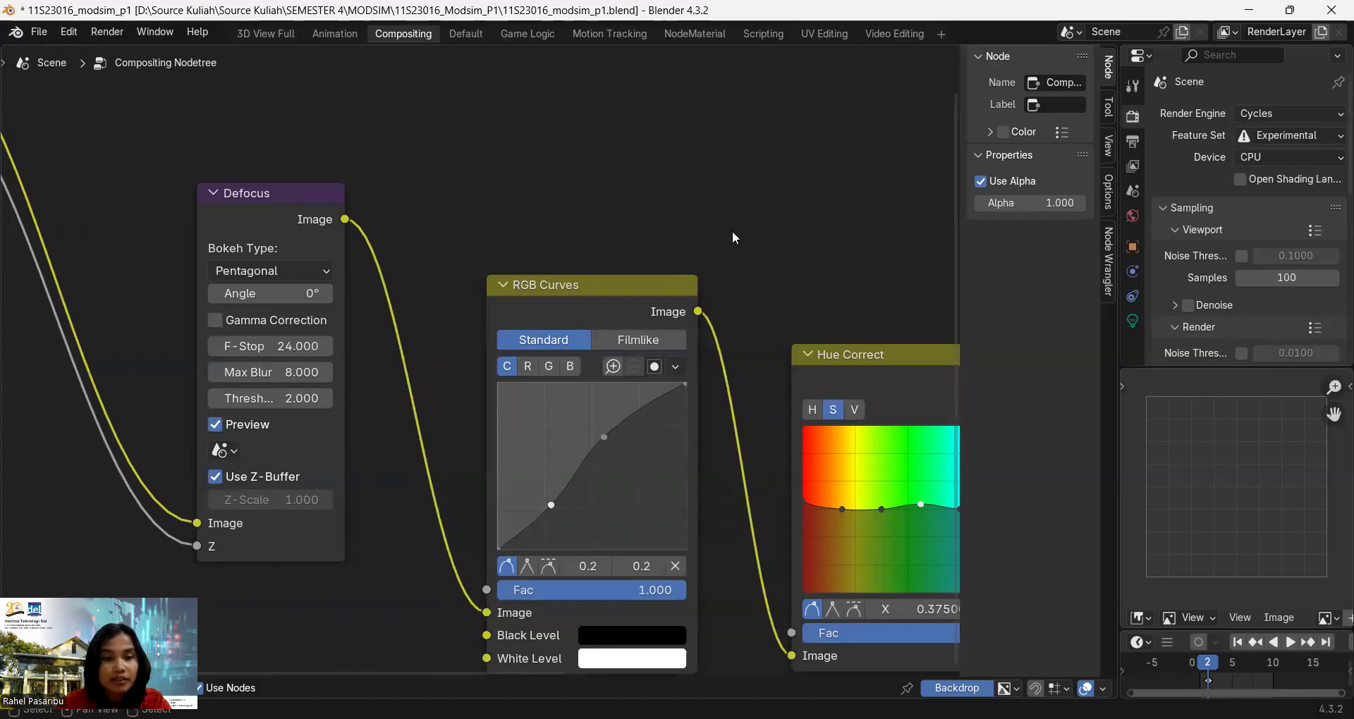
- Examine the Hue Correct node and its connections to the Composite and Viewer output nodes
scroll(732, 230, right, 3)
scroll(669, 413, right, 6)
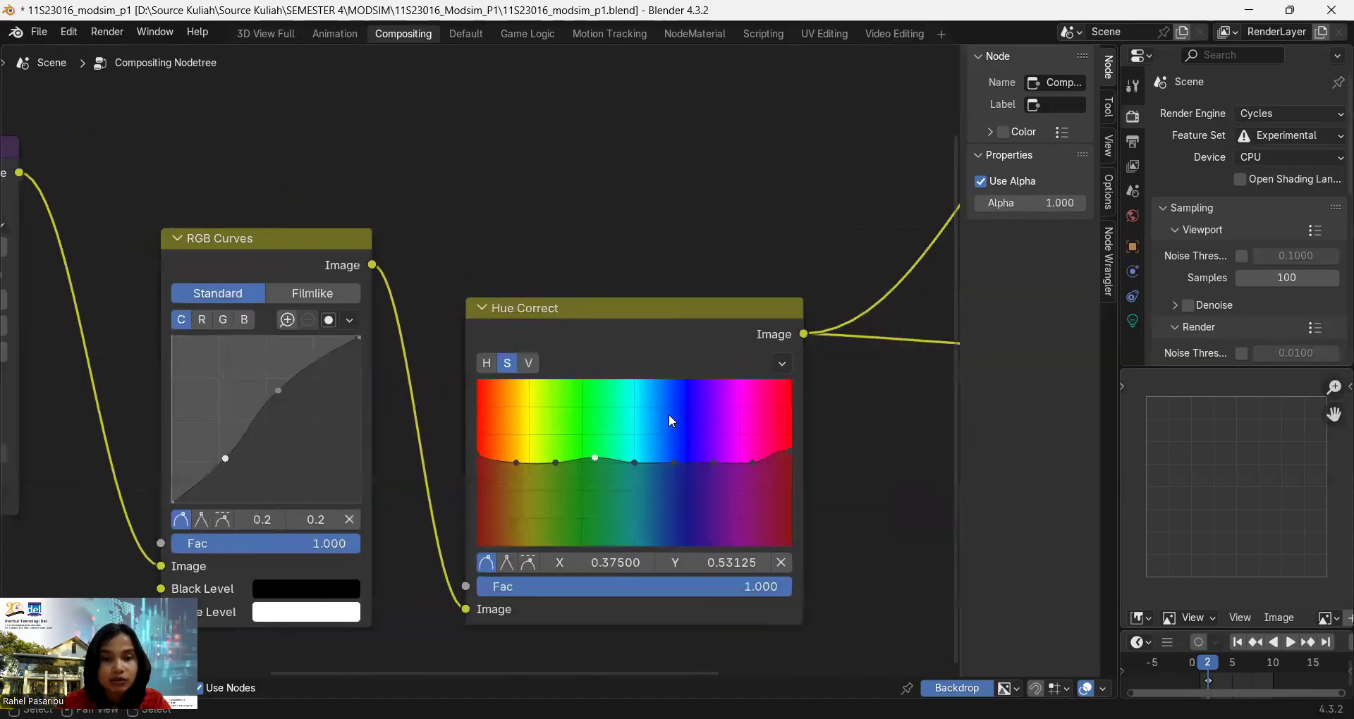
scroll(670, 420, down, 4)
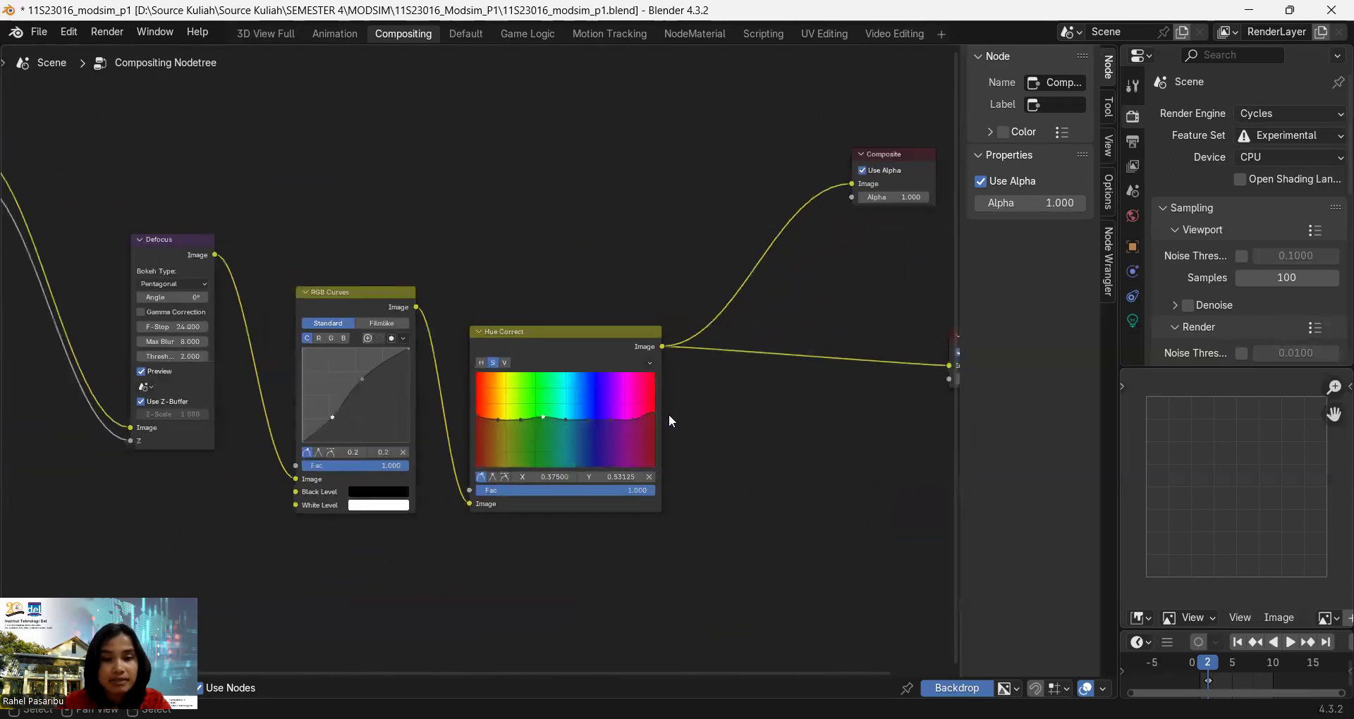
scroll(670, 420, down, 2)
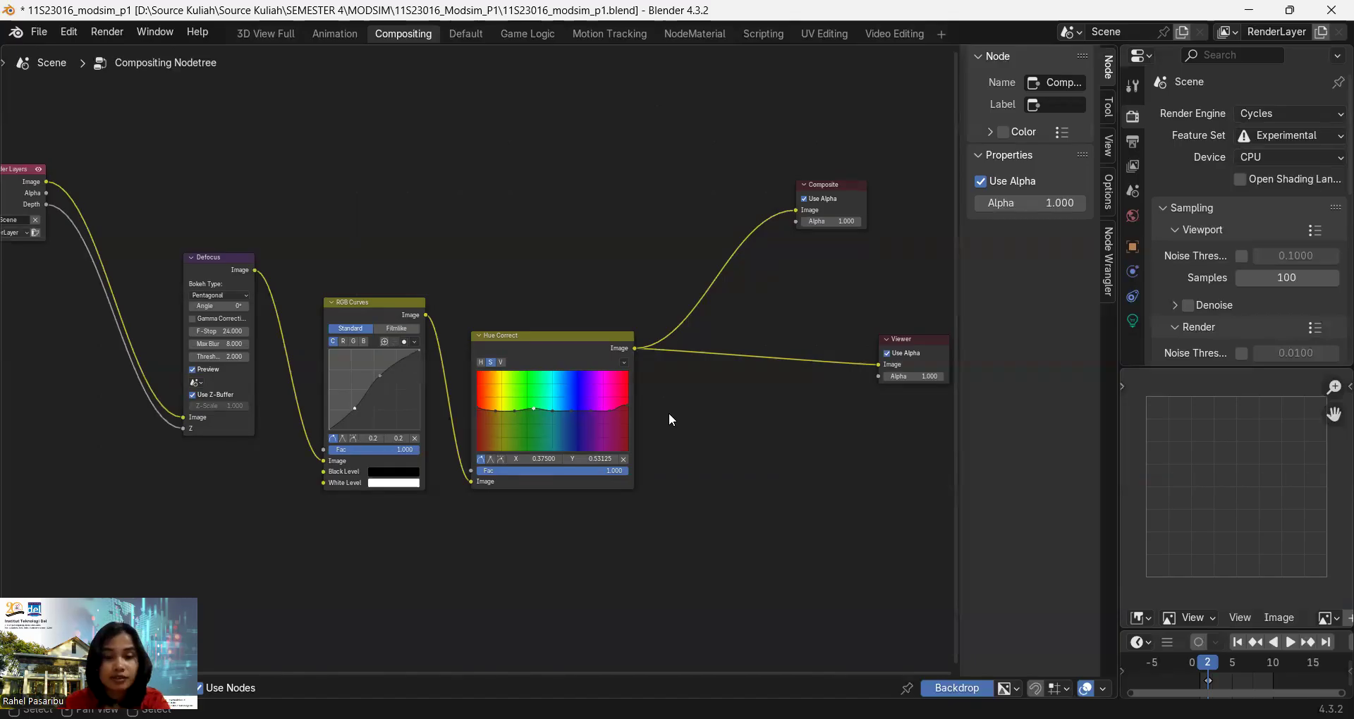
scroll(669, 420, down, 1)
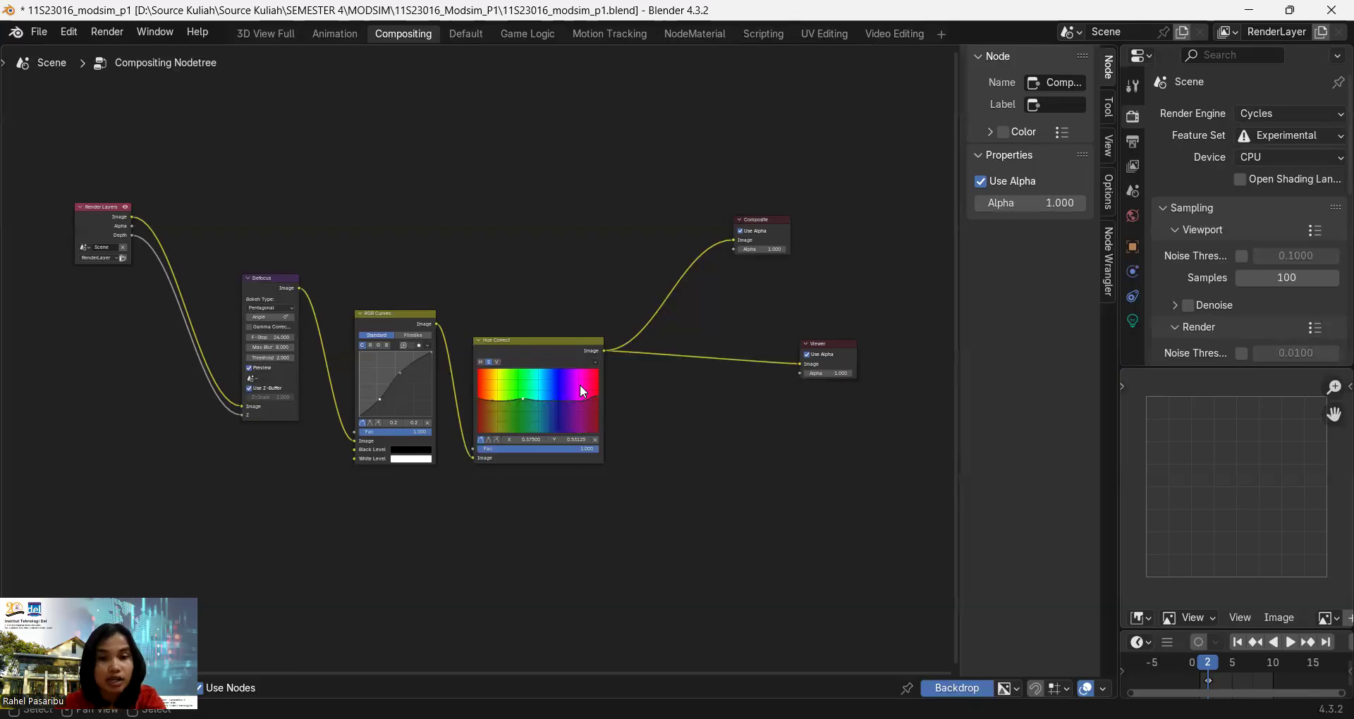
scroll(579, 384, up, 4)
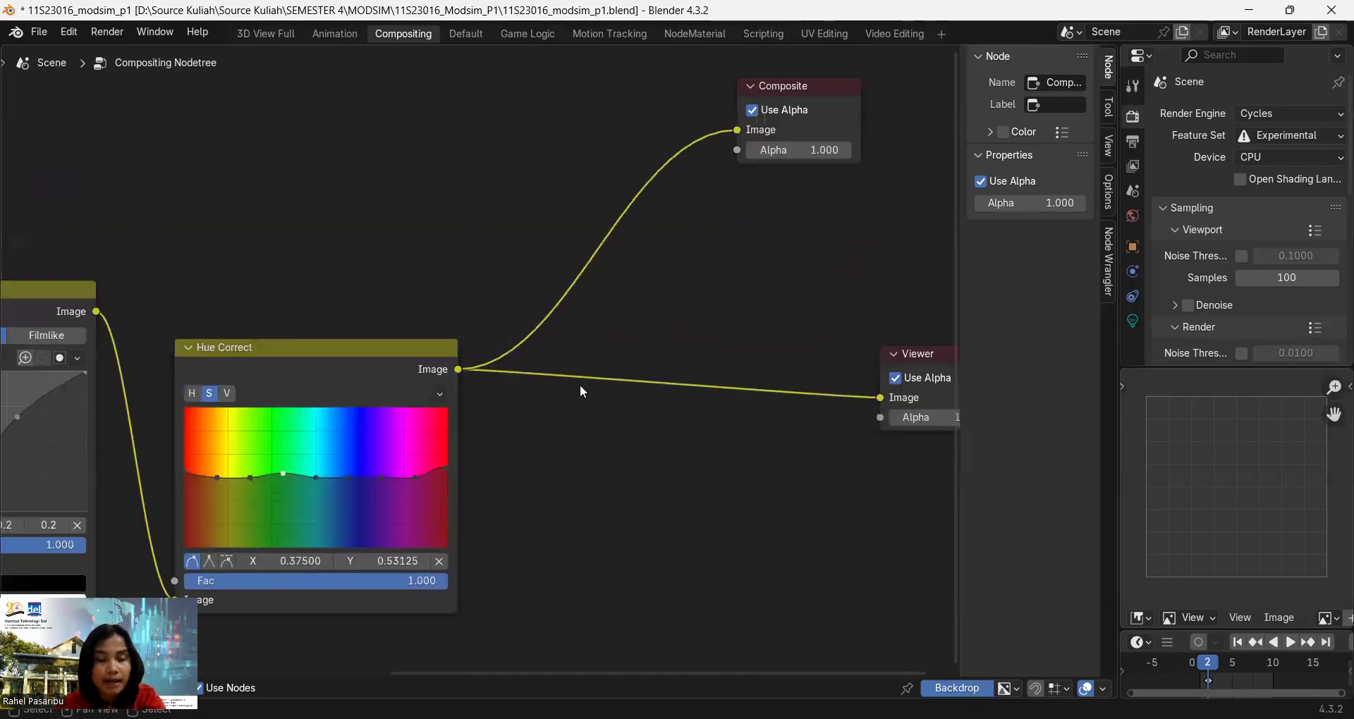
scroll(580, 384, right, 4)
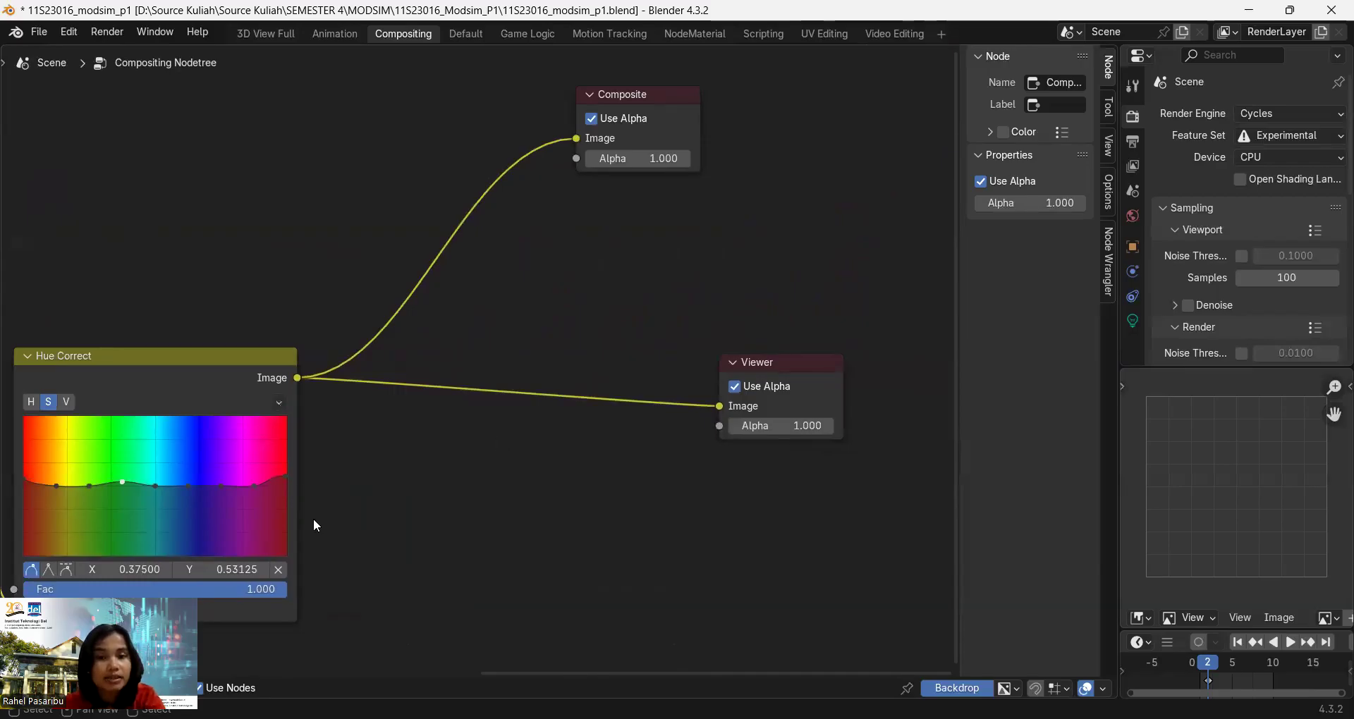
scroll(345, 446, down, 2)
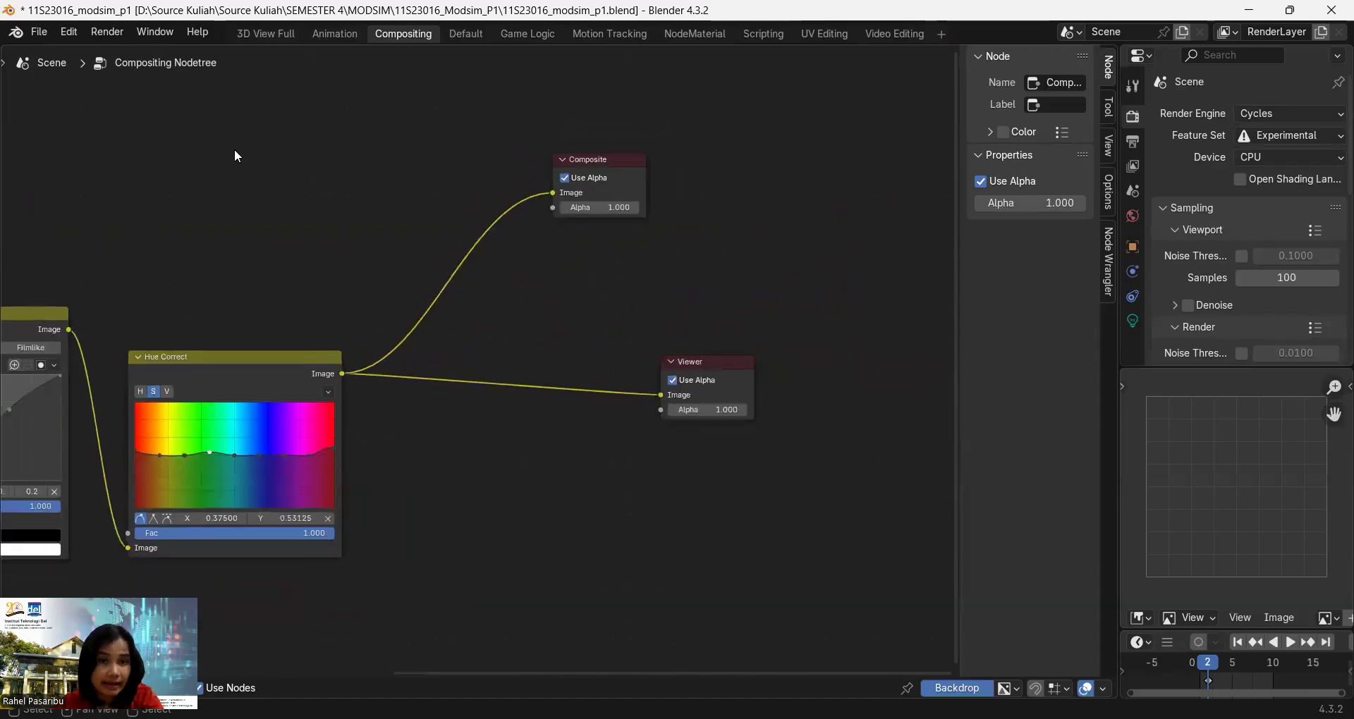
- Return to the Default workspace and examine the rendered flower and its base from the front and from above
click(451, 33)
scroll(477, 141, up, 5)
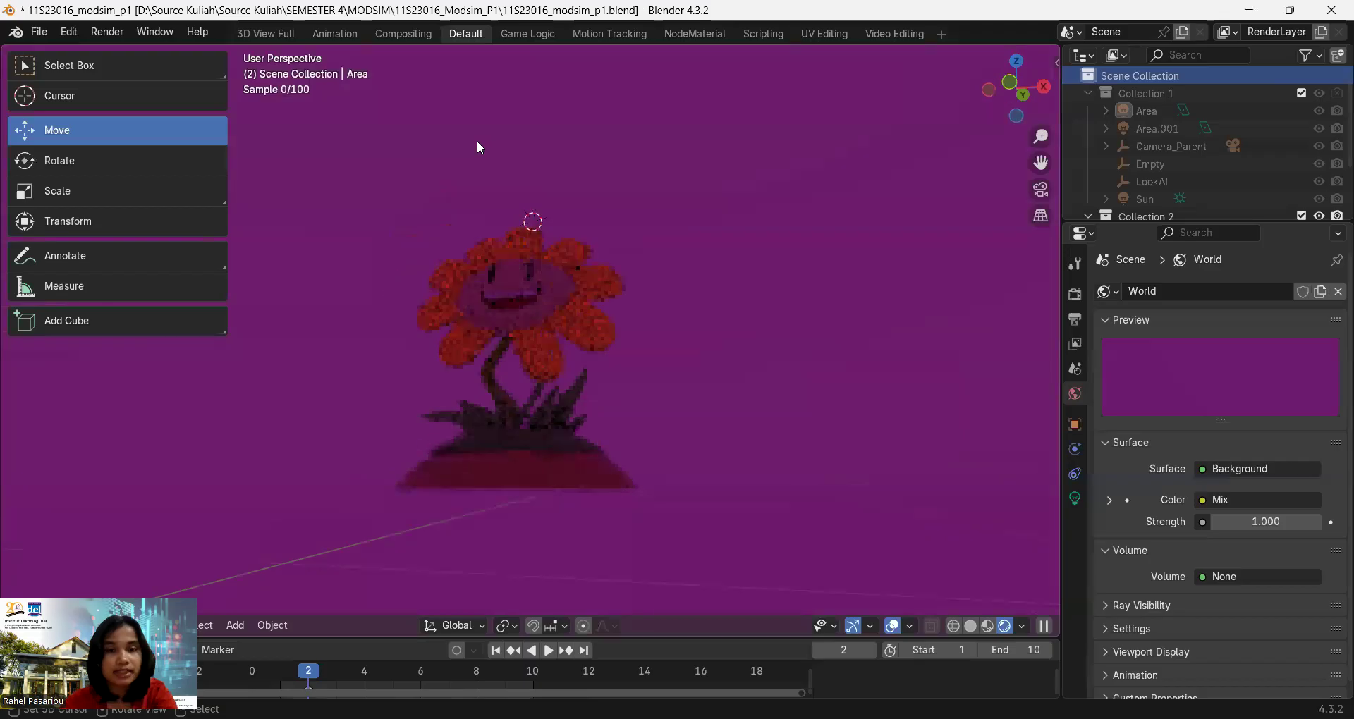
scroll(439, 204, up, 3)
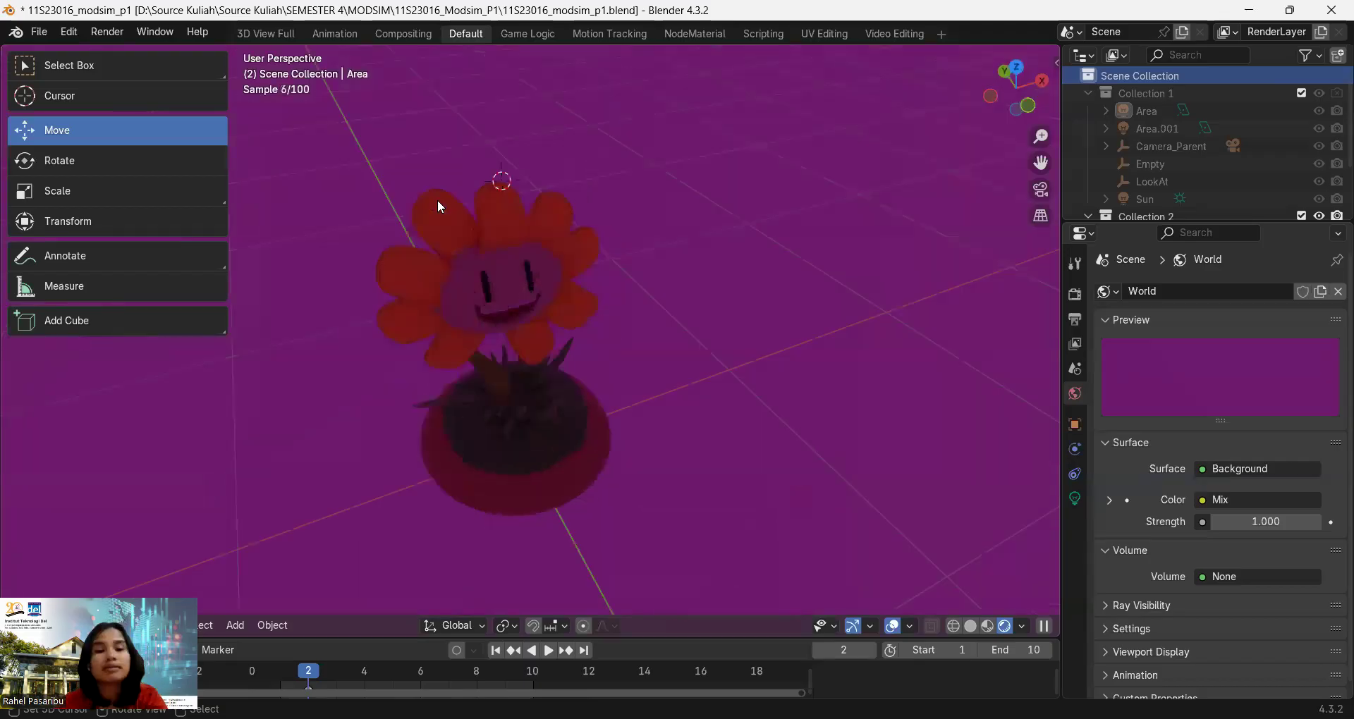
scroll(425, 243, up, 3)
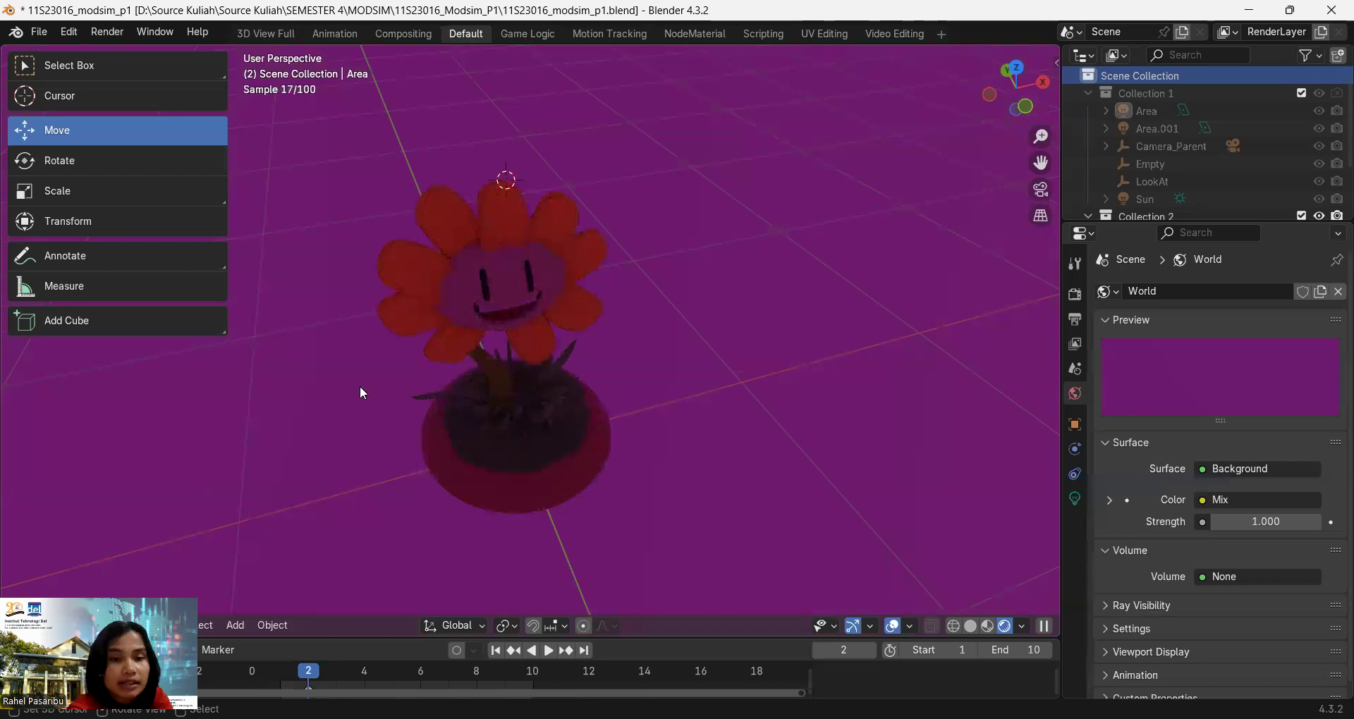
scroll(360, 388, down, 3)
scroll(497, 413, up, 3)
scroll(498, 413, up, 2)
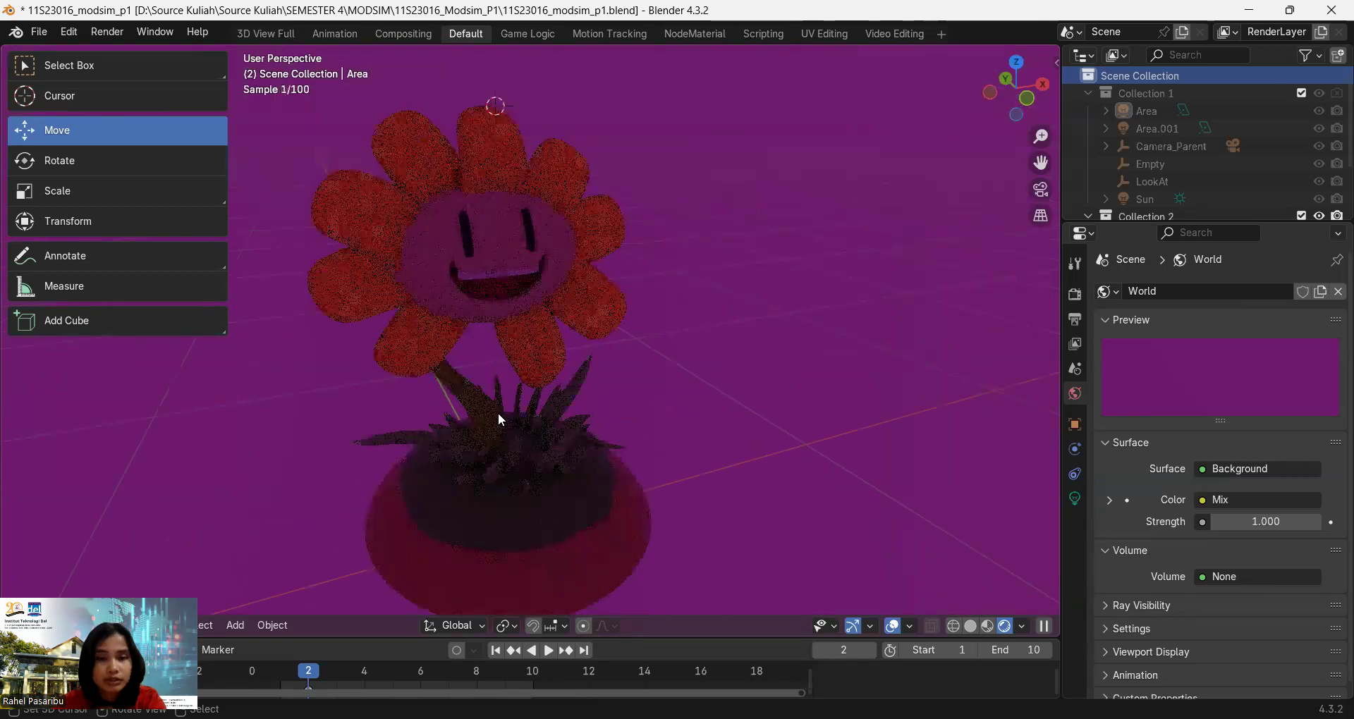
scroll(498, 413, down, 4)
scroll(498, 419, up, 2)
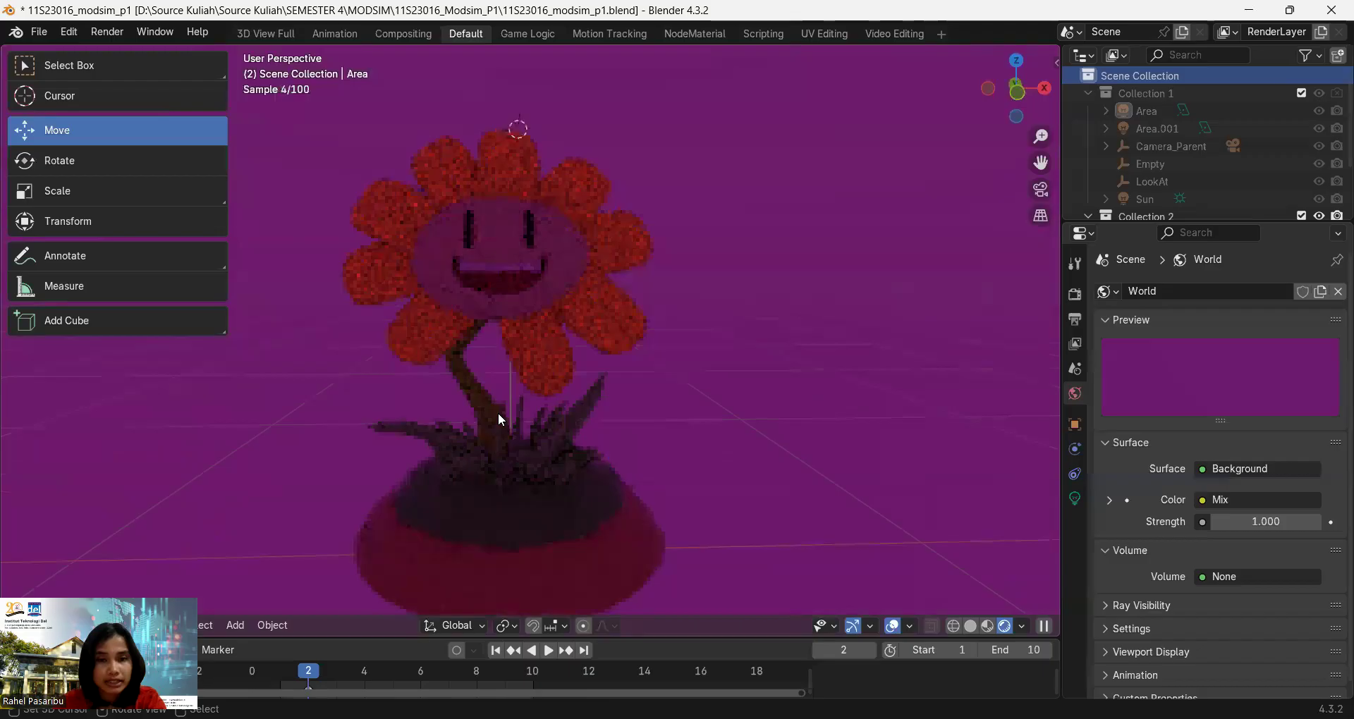